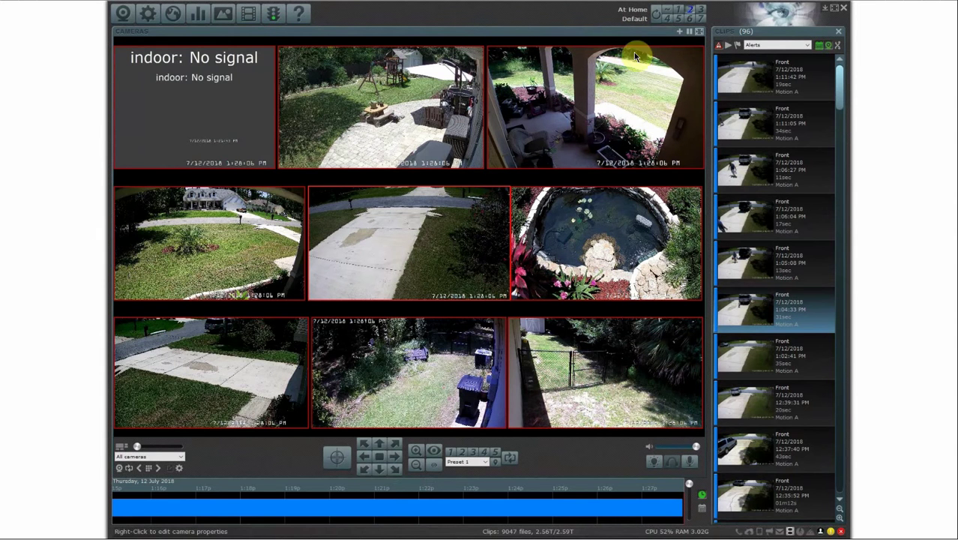
Step: Switch to the BI Vids profile to show the Front Garage driveway feed full size
click(690, 18)
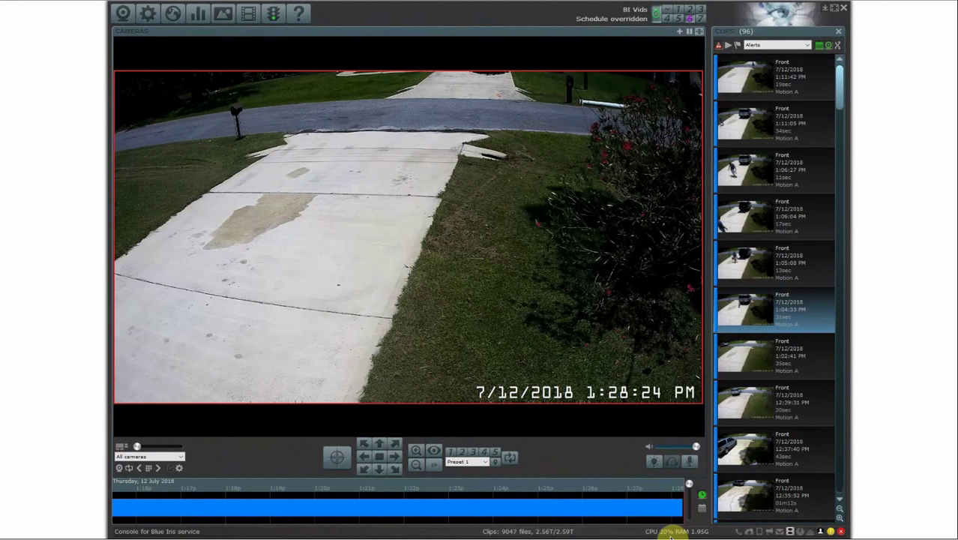
Step: Show the Front Garage camera's live stats on the Status Cameras tab, with the window moved aside
click(199, 18)
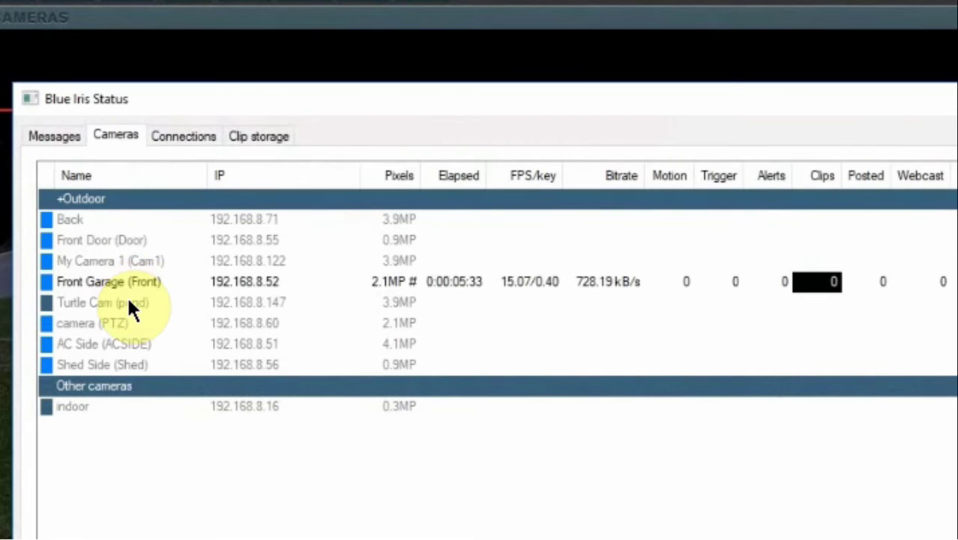
click(127, 279)
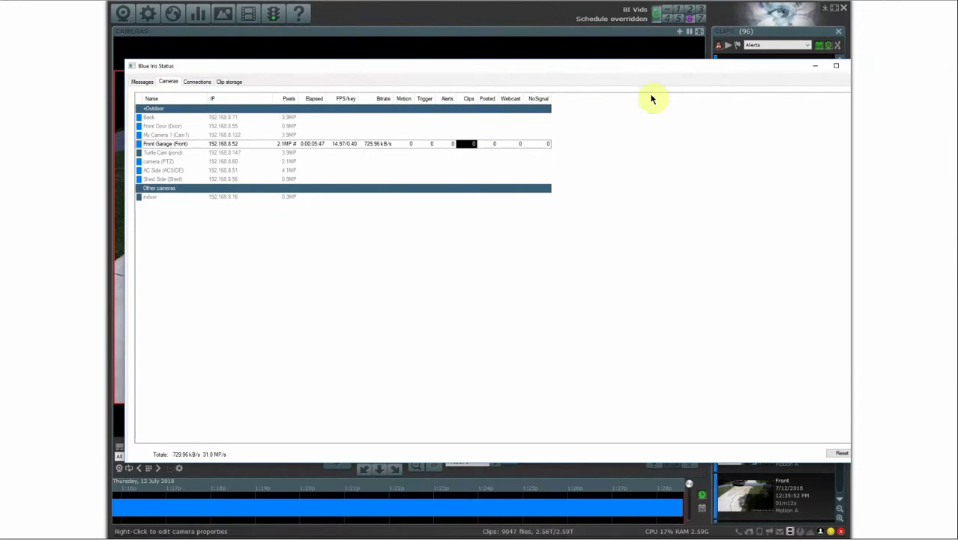
drag(773, 69, 632, 73)
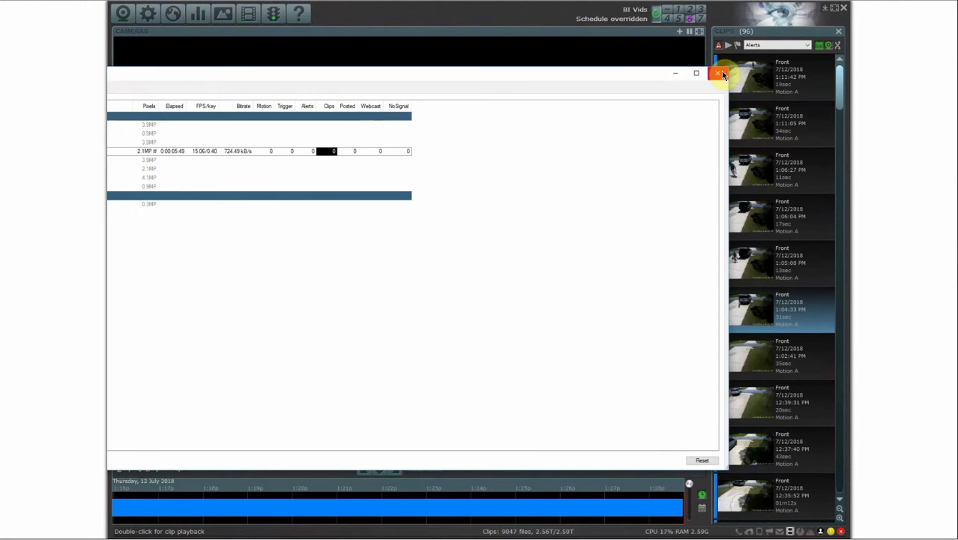
Step: Close the Status window to return to the Front Garage live feed and 96-clip alerts list
click(718, 67)
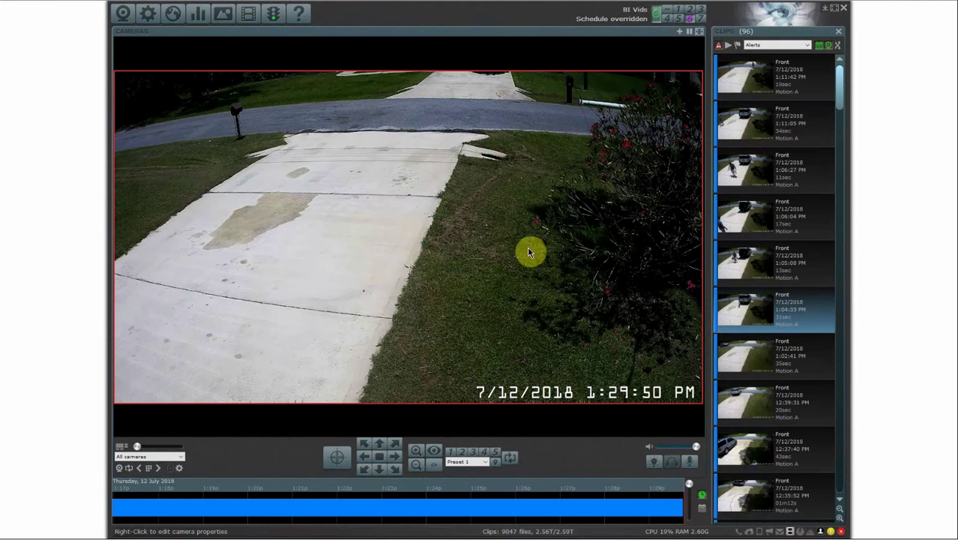
right_click(295, 177)
click(314, 181)
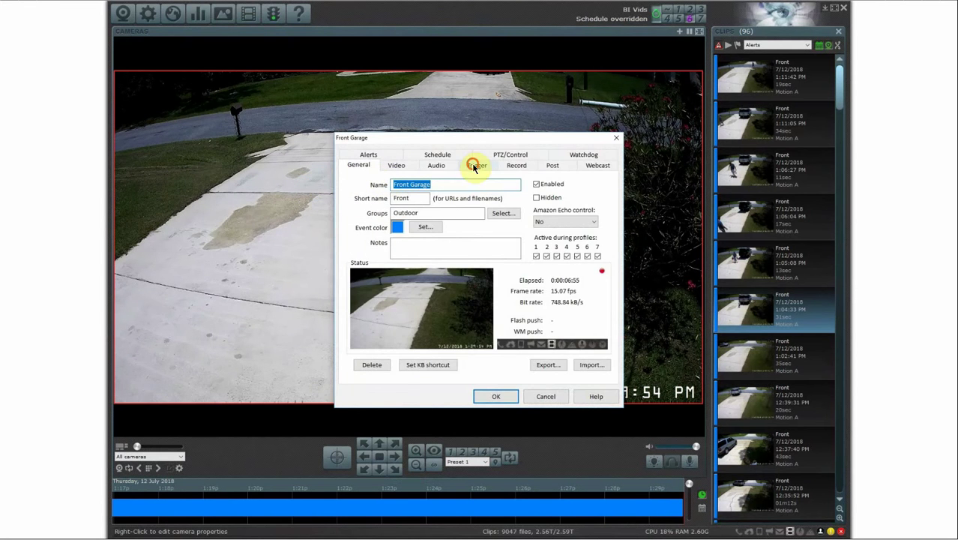
click(474, 164)
click(459, 215)
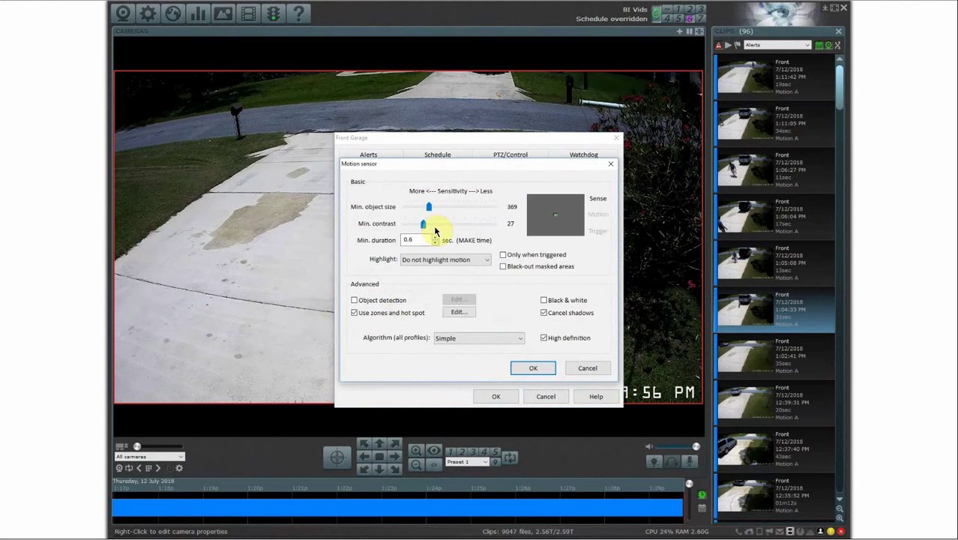
click(459, 312)
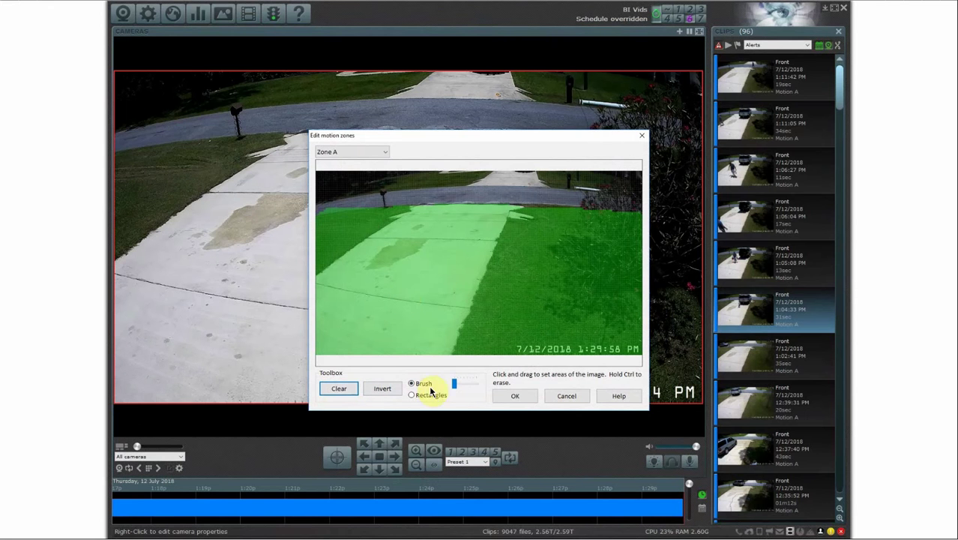
drag(453, 384, 460, 383)
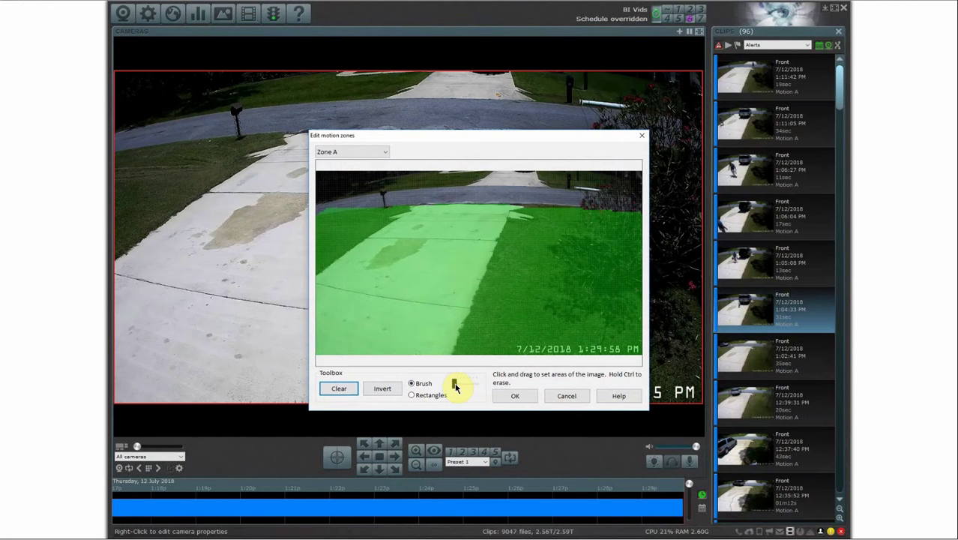
click(350, 205)
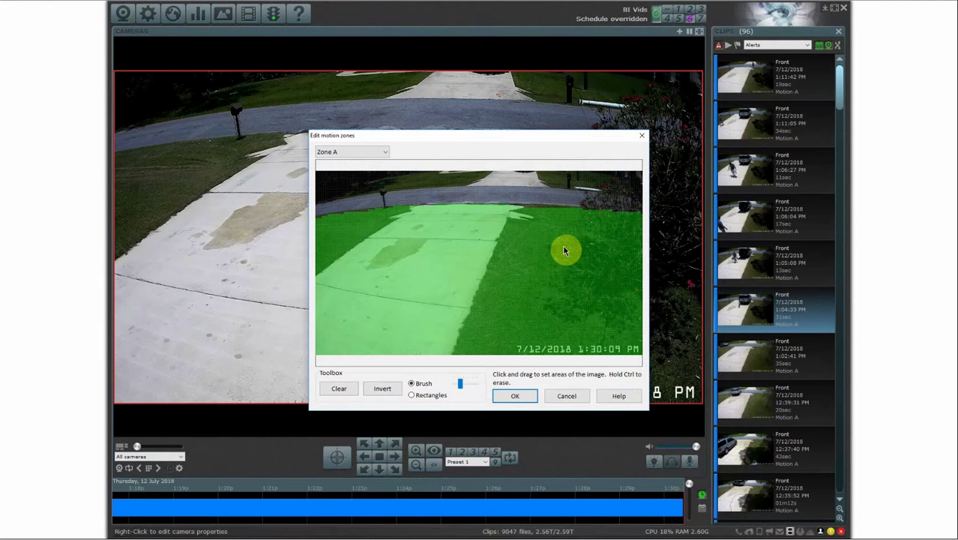
click(514, 396)
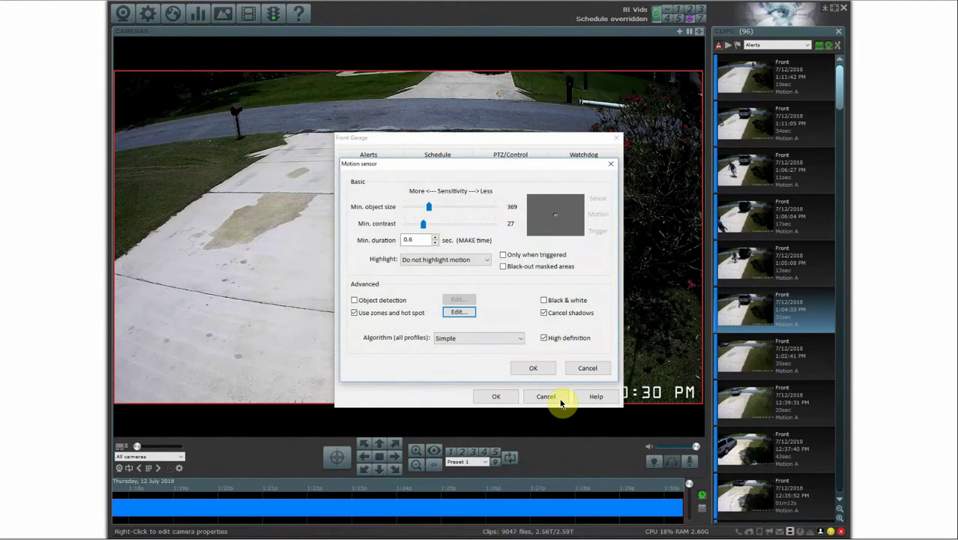
click(583, 367)
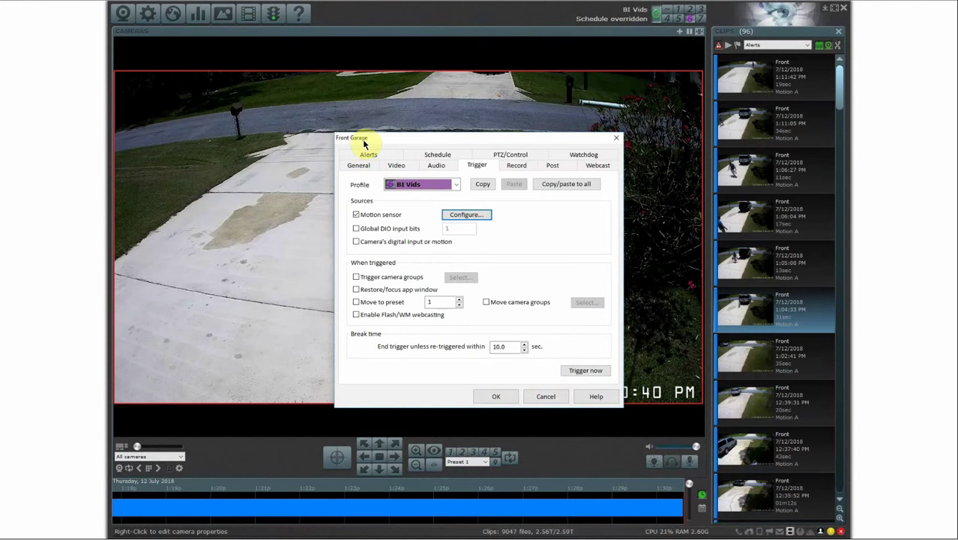
click(397, 165)
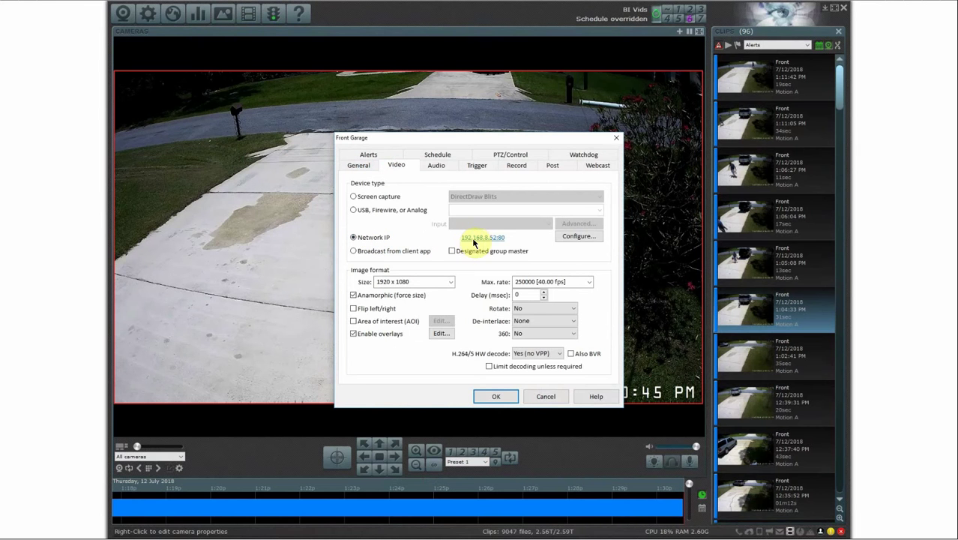
click(546, 397)
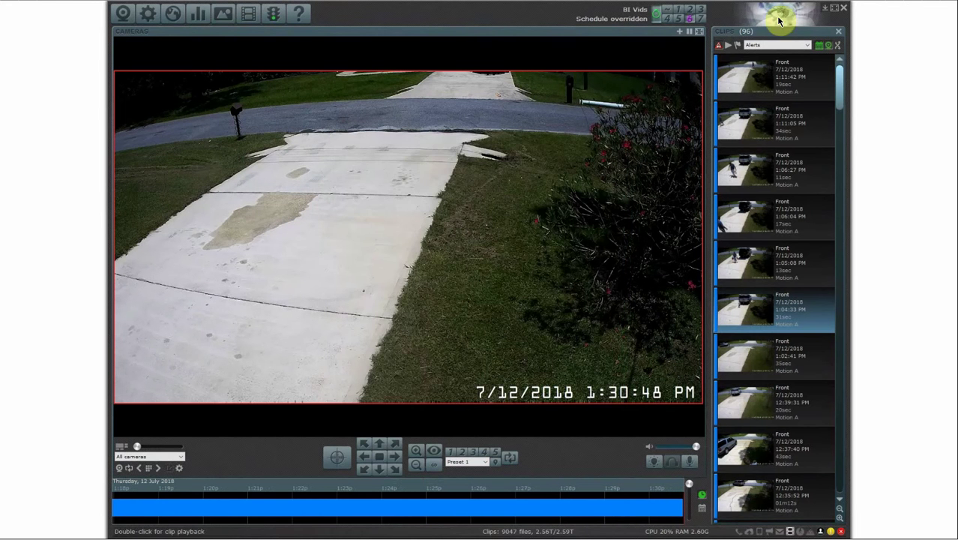
Step: Create a Network IP camera named 'cloned camera' (short name 'clone'), after briefly trying Copy from Front Garage
click(681, 34)
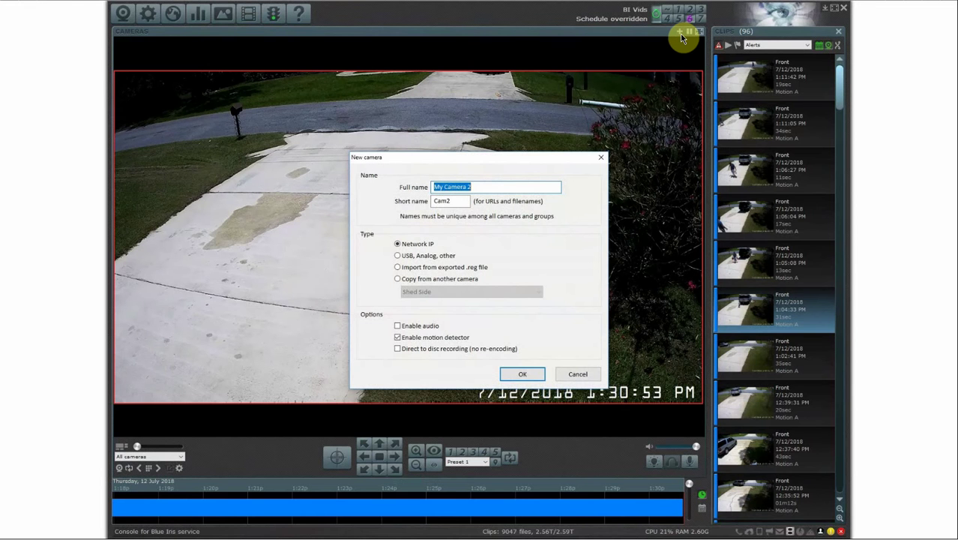
text(cloned c)
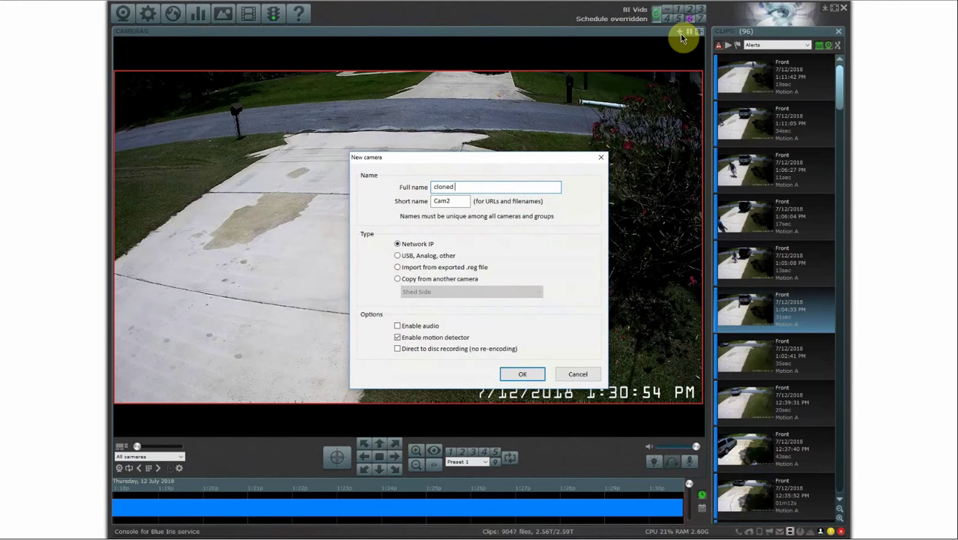
key(Tab)
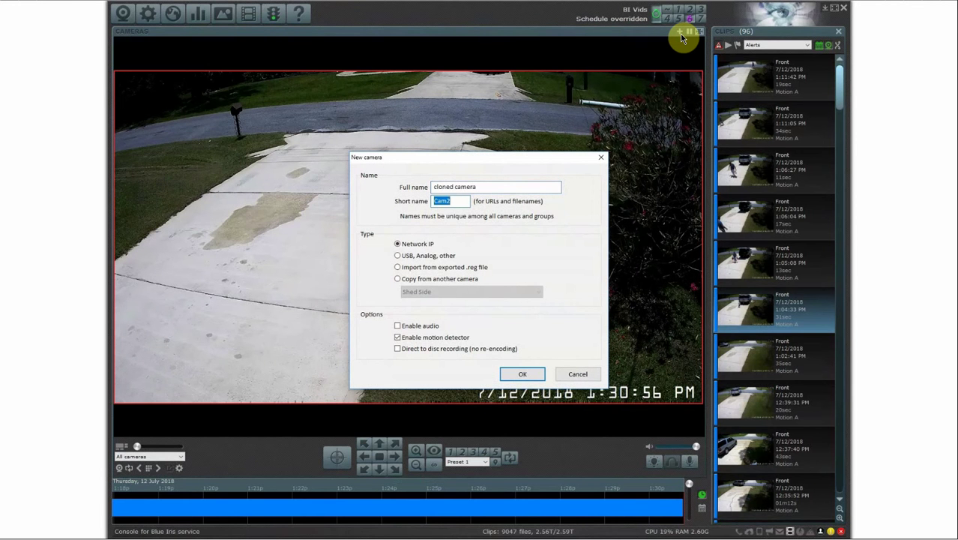
text(clone)
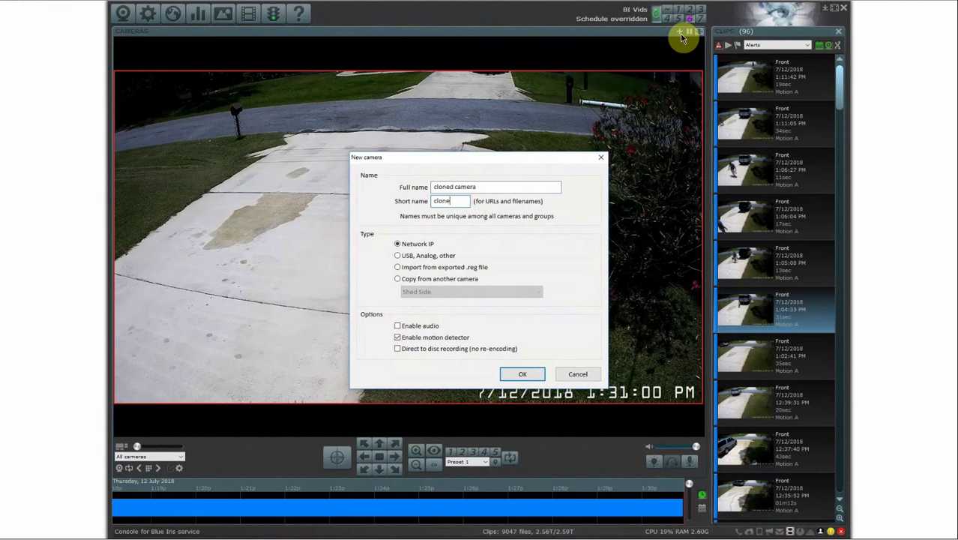
click(411, 246)
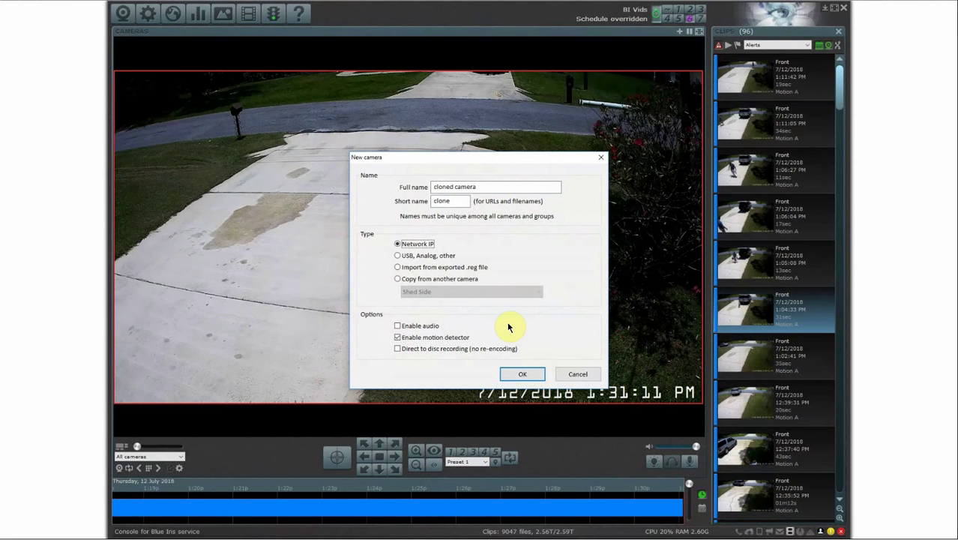
click(430, 294)
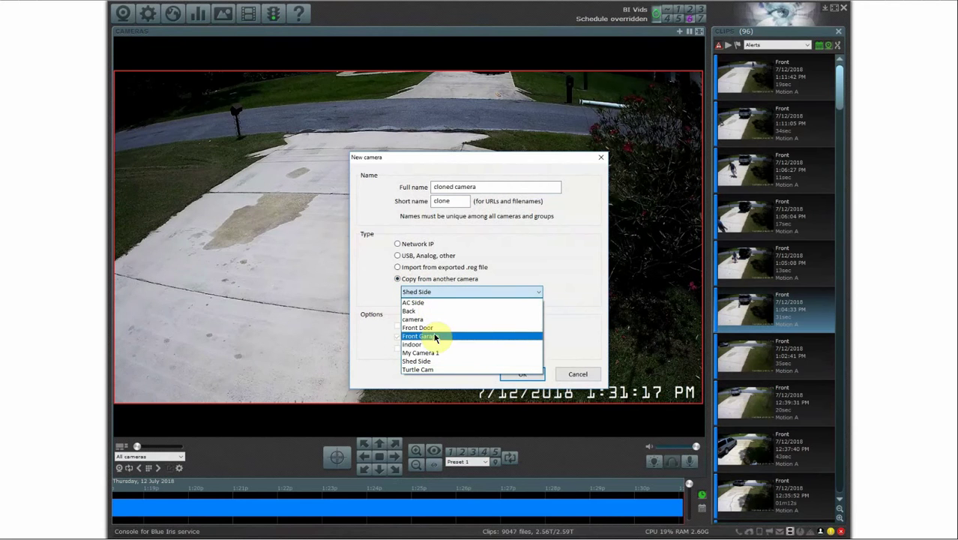
click(434, 338)
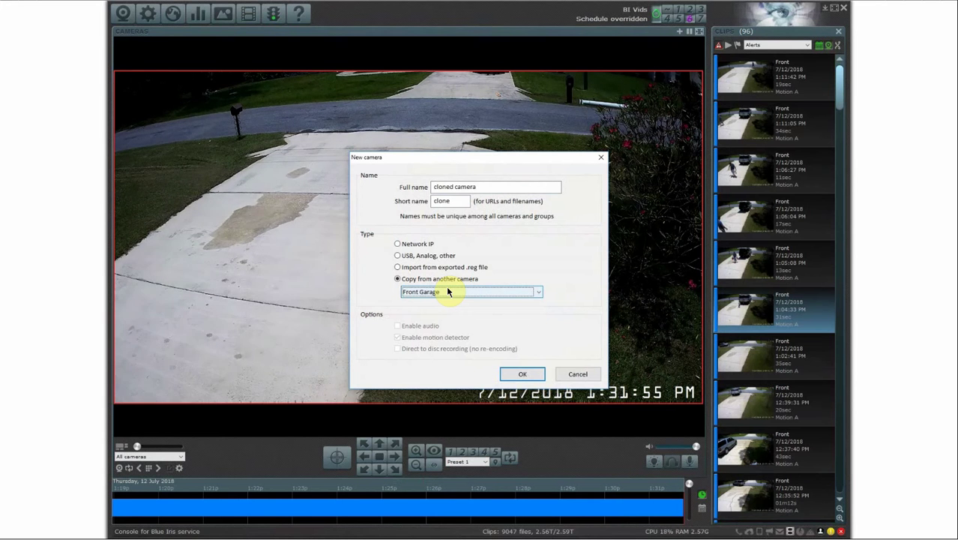
click(416, 243)
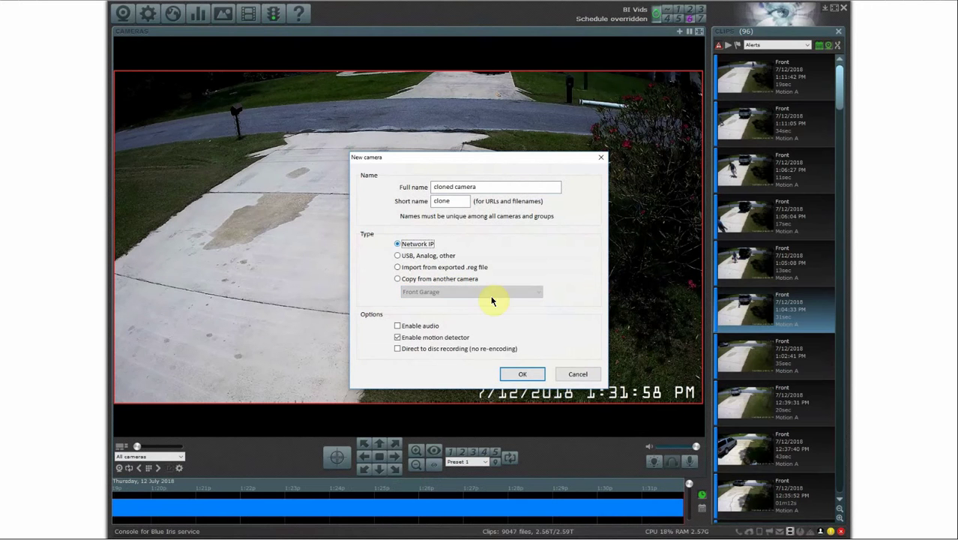
Step: Point the camera at 192.168.8.52 with its password, auto-detect settings via Find/inspect, and confirm
click(517, 375)
right_click(365, 181)
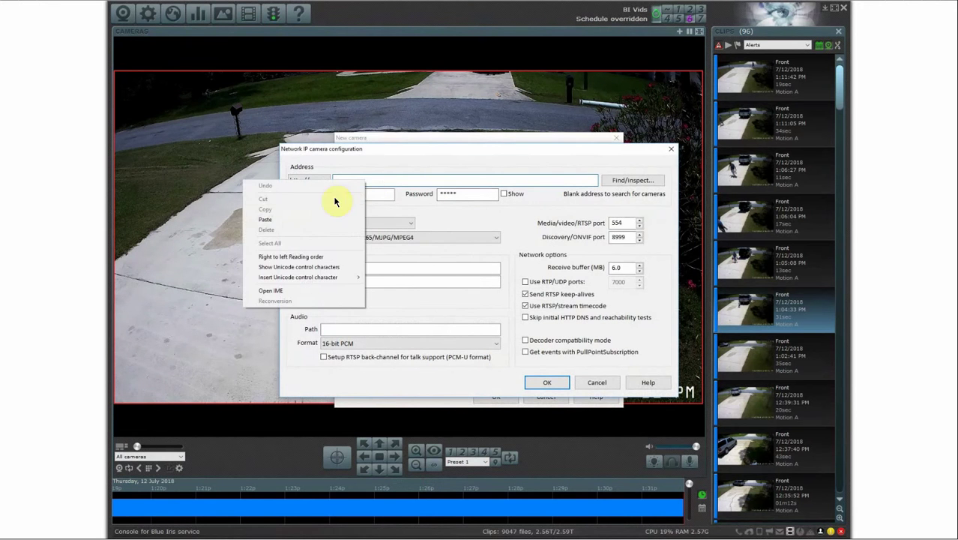
click(302, 214)
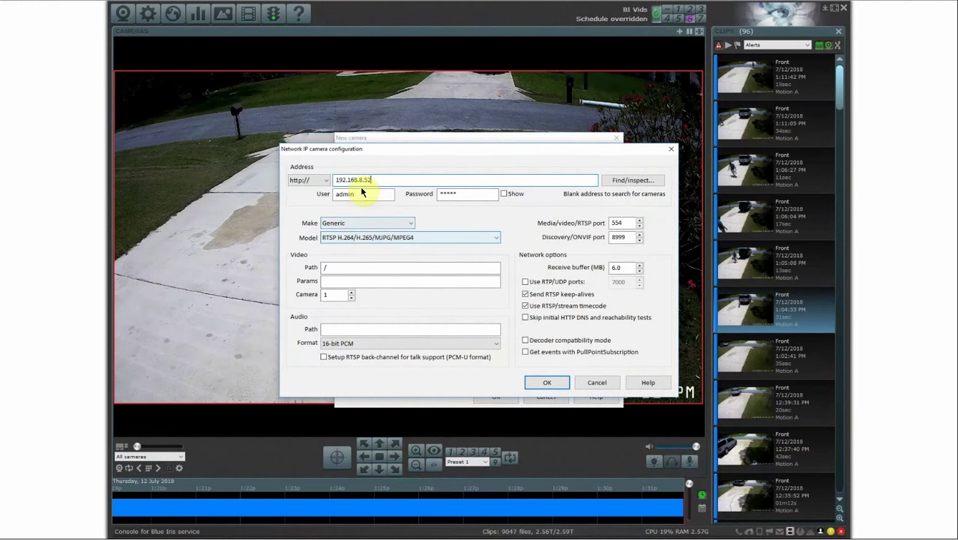
key(Tab)
key(Tab)
text(*********)
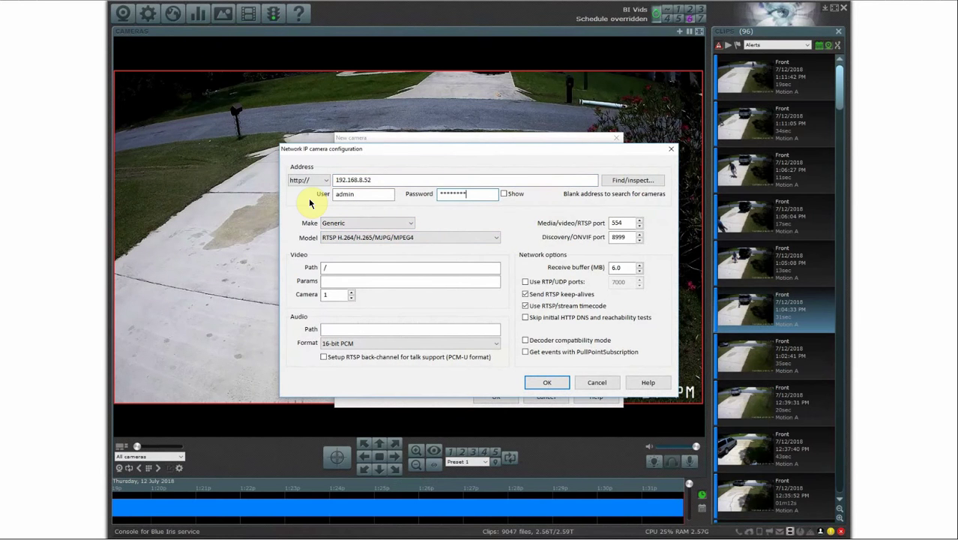
click(641, 182)
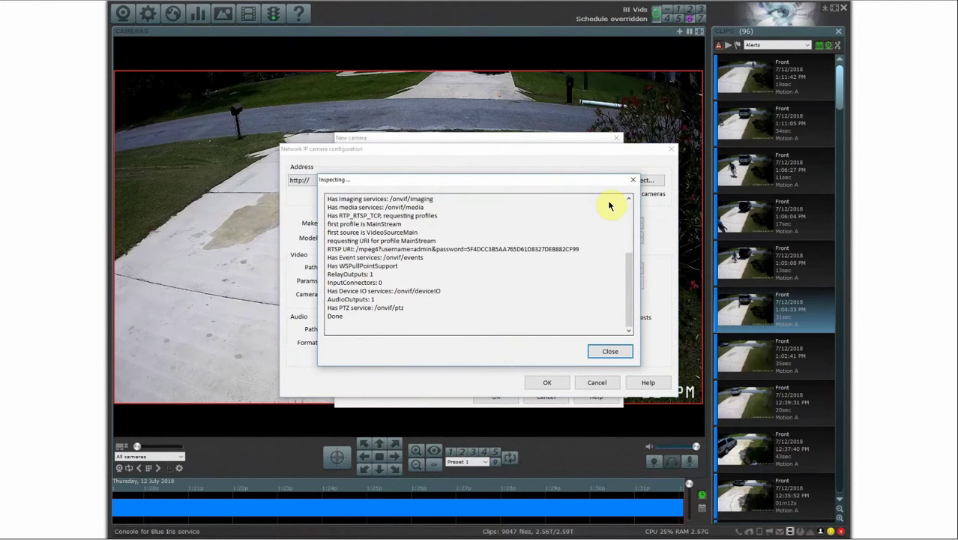
click(607, 348)
click(549, 384)
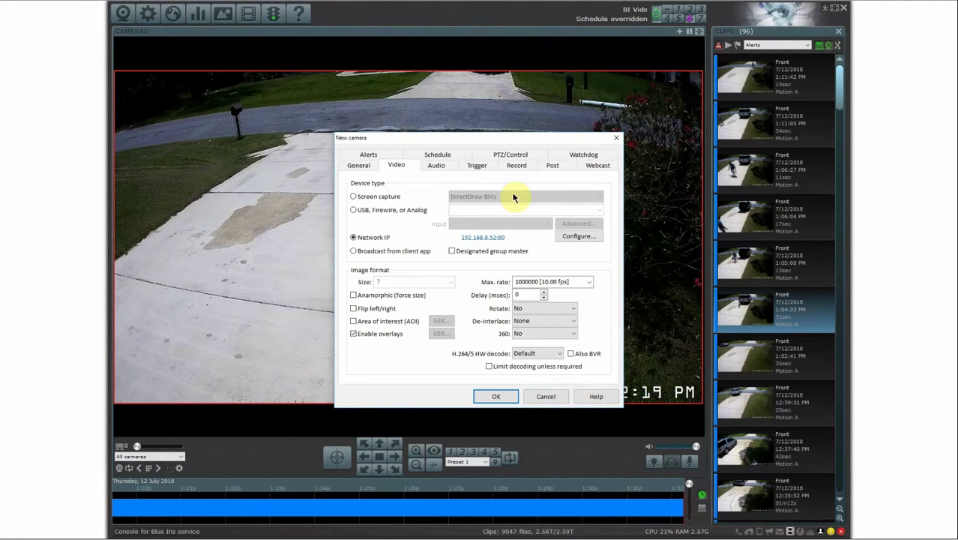
Step: Turn off At Work recording and alert-list images, and set video format to Direct-to-disc
click(512, 166)
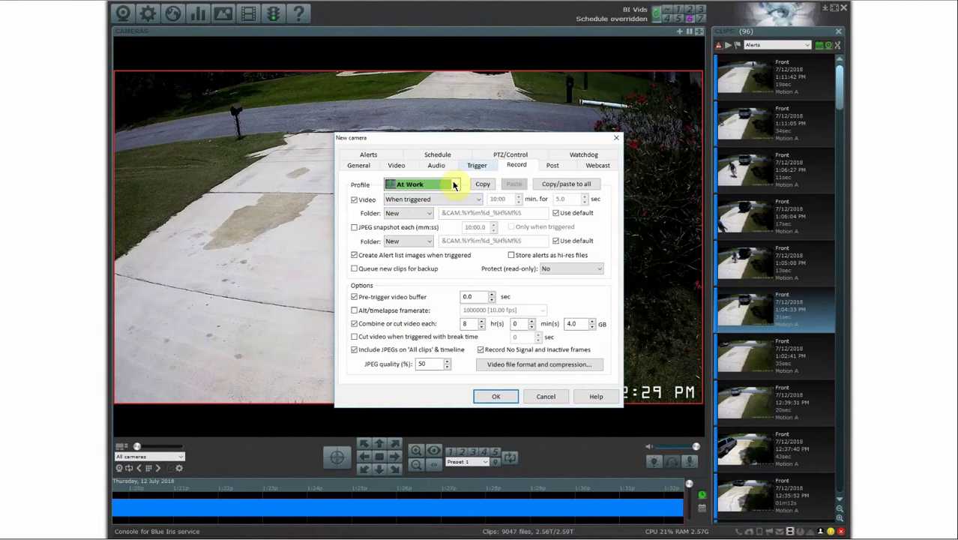
click(359, 199)
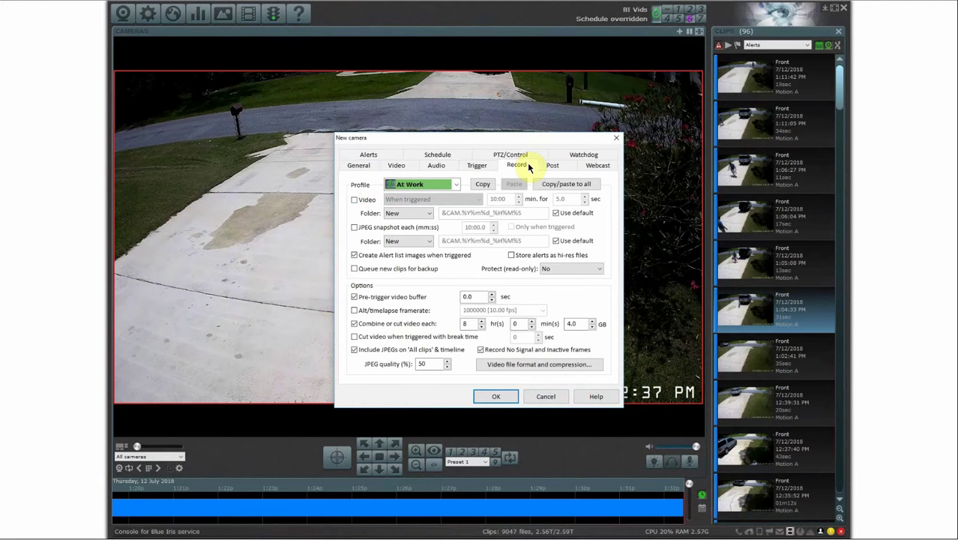
click(383, 255)
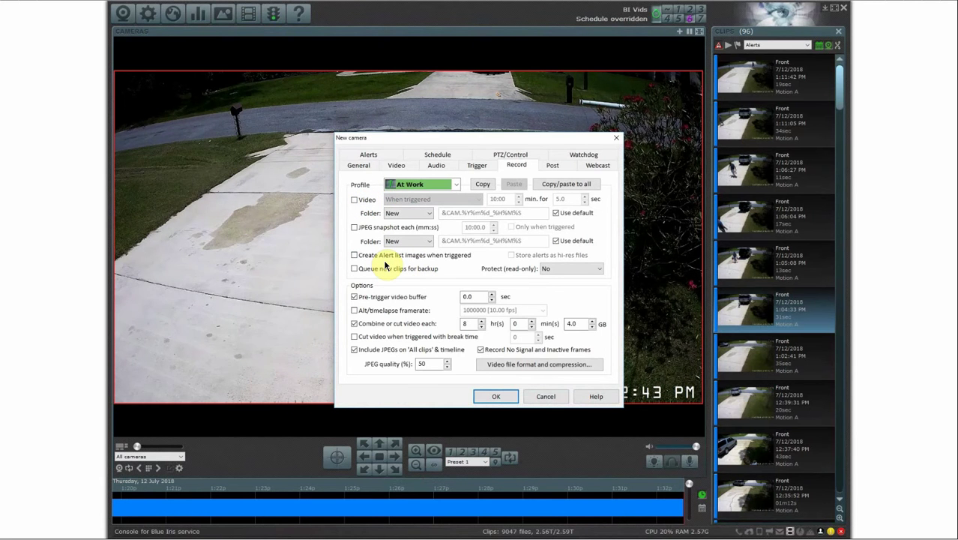
click(554, 366)
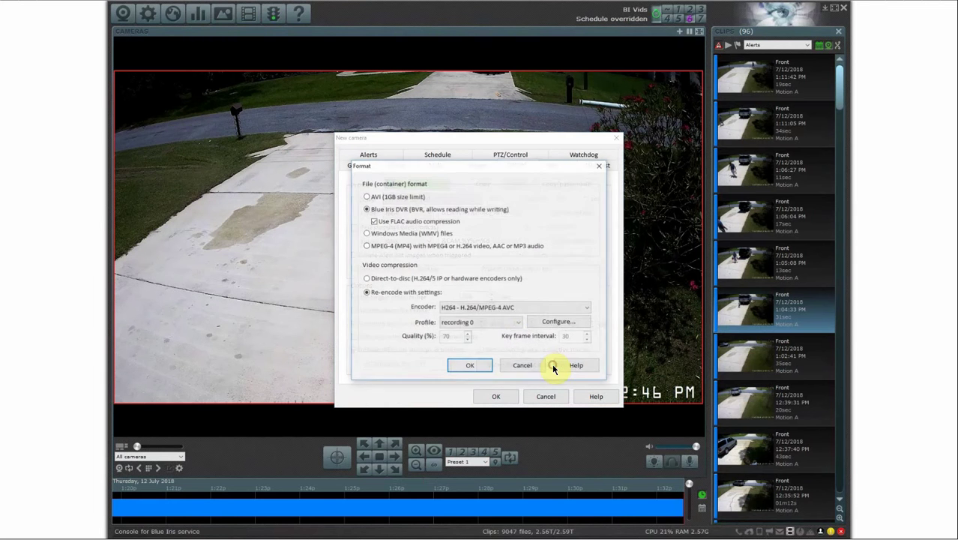
click(413, 282)
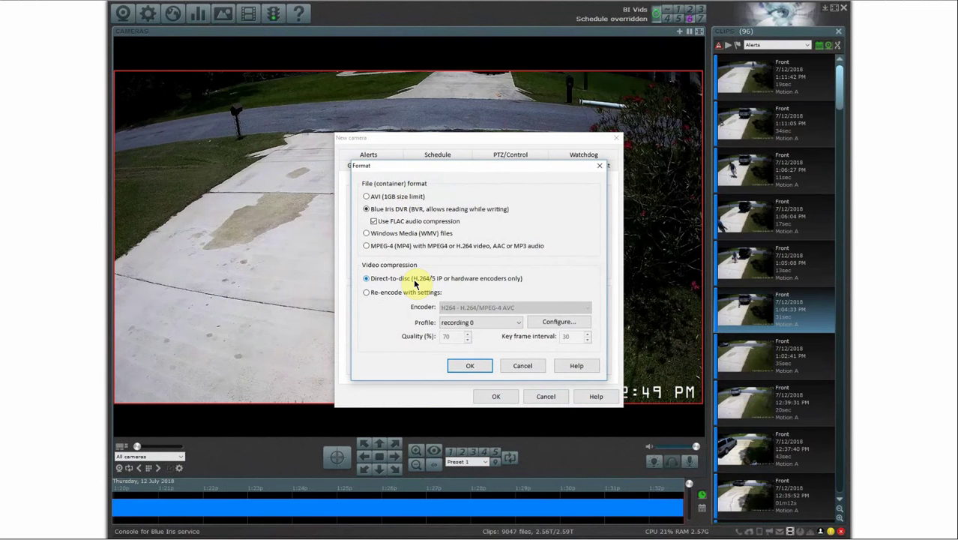
click(471, 366)
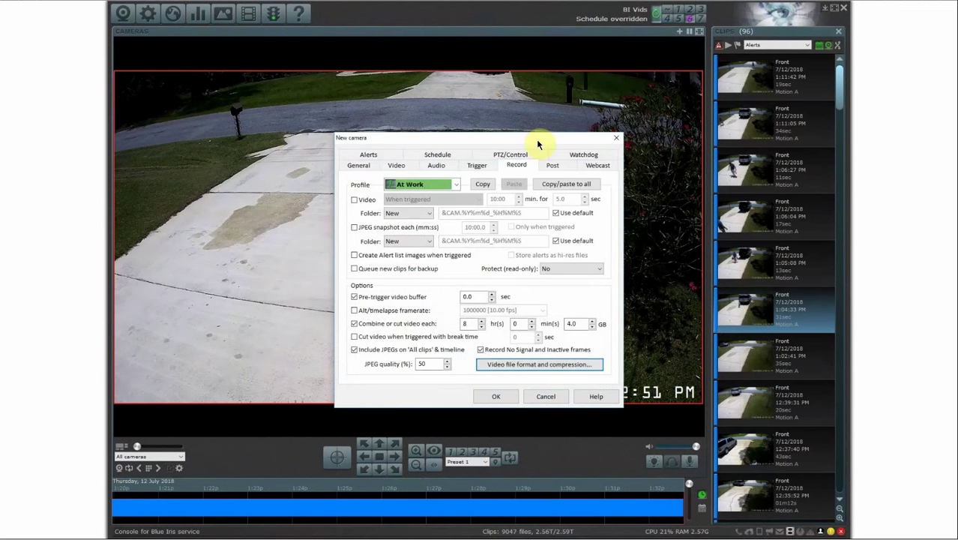
Step: Save the clone camera, then compare its Status stats with Front Garage's and close Status
click(497, 398)
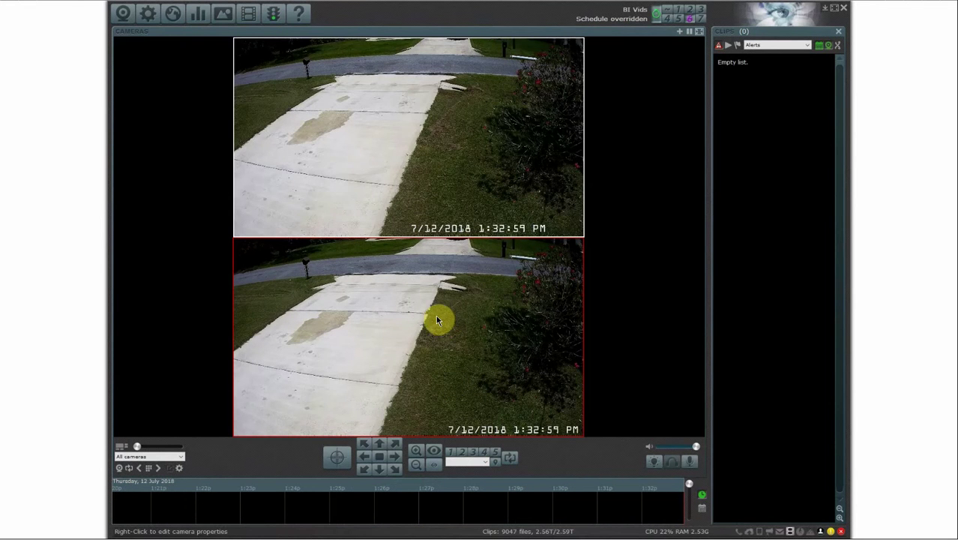
click(209, 20)
drag(242, 74, 355, 75)
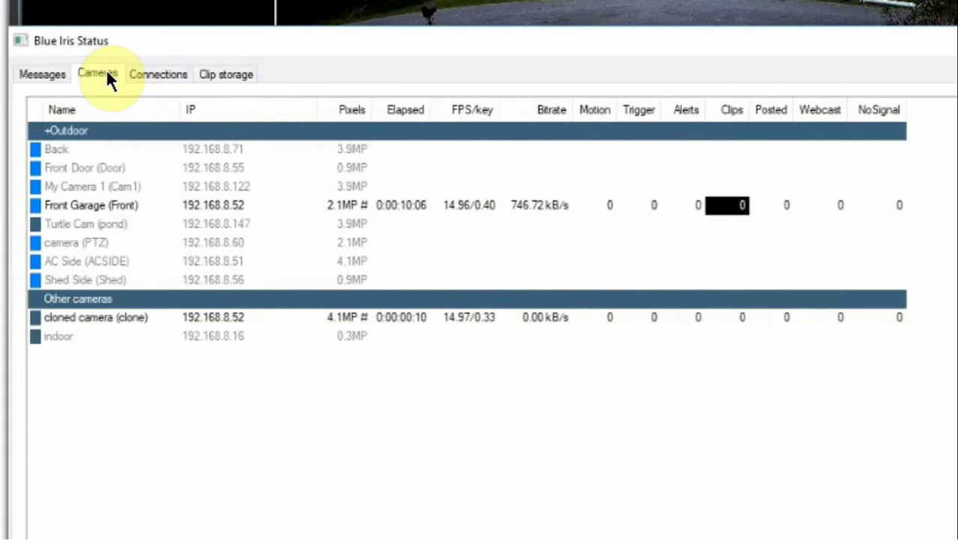
click(144, 91)
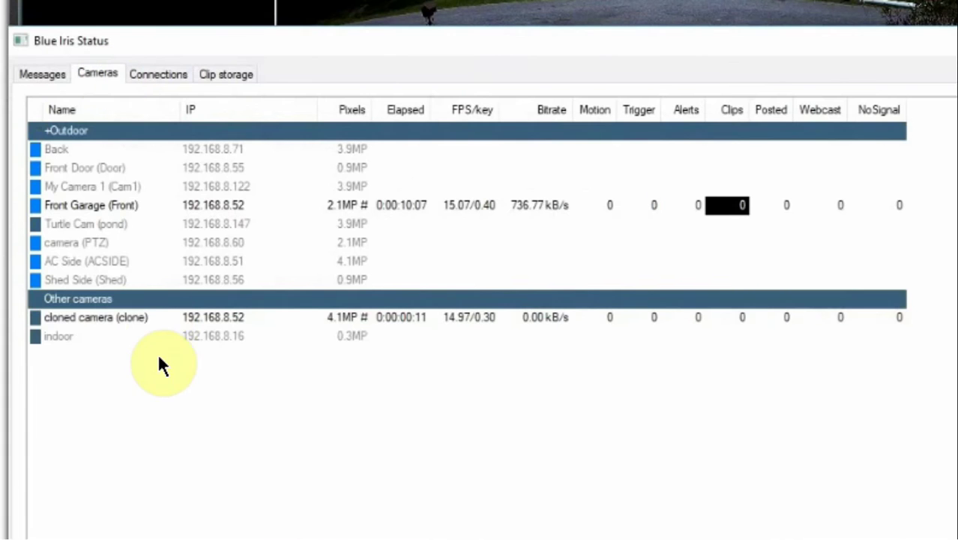
click(68, 204)
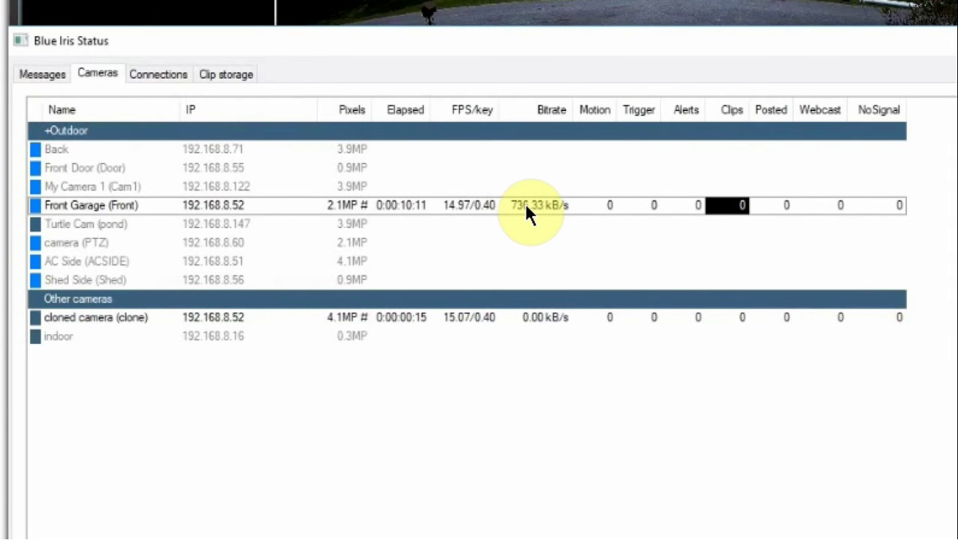
click(100, 323)
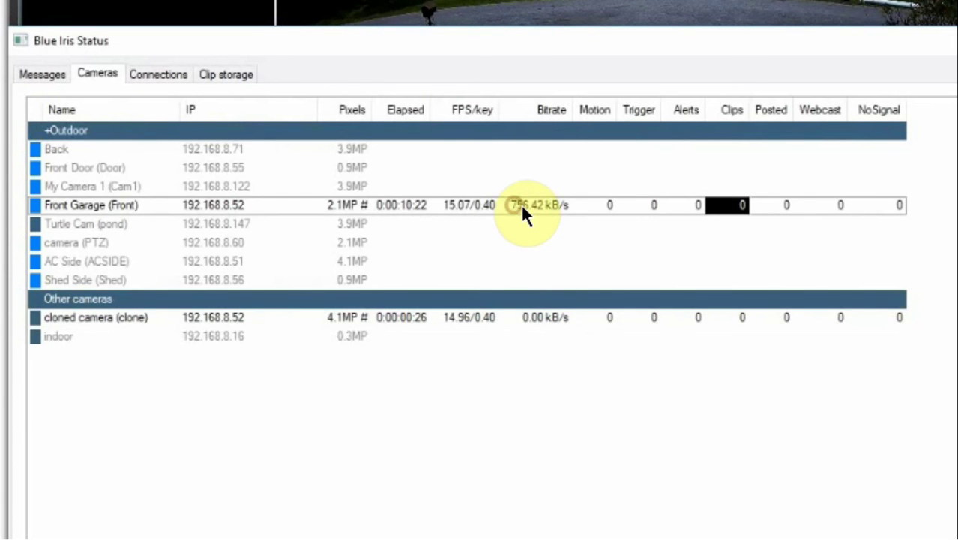
click(909, 74)
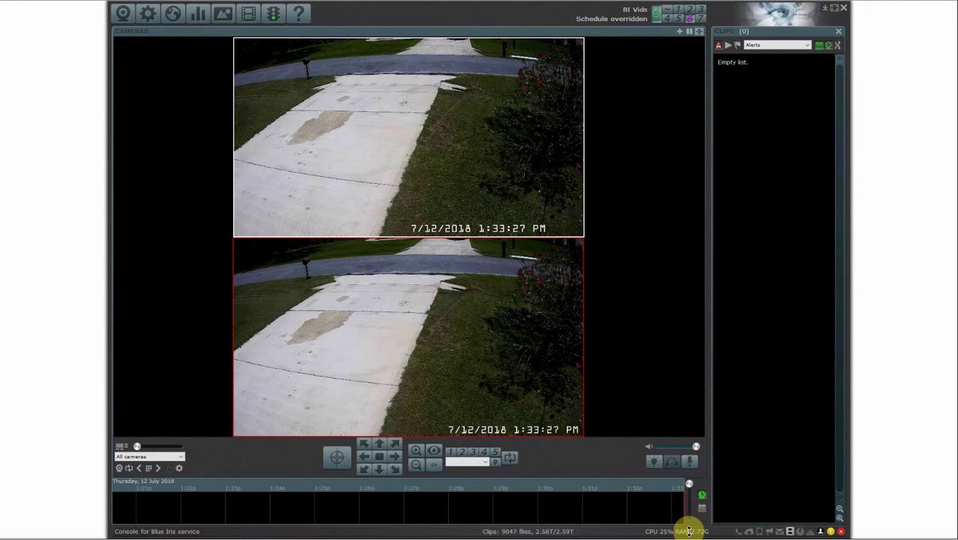
Step: Disable the top camera, then open the cloned camera's properties on the Alerts tab
right_click(412, 102)
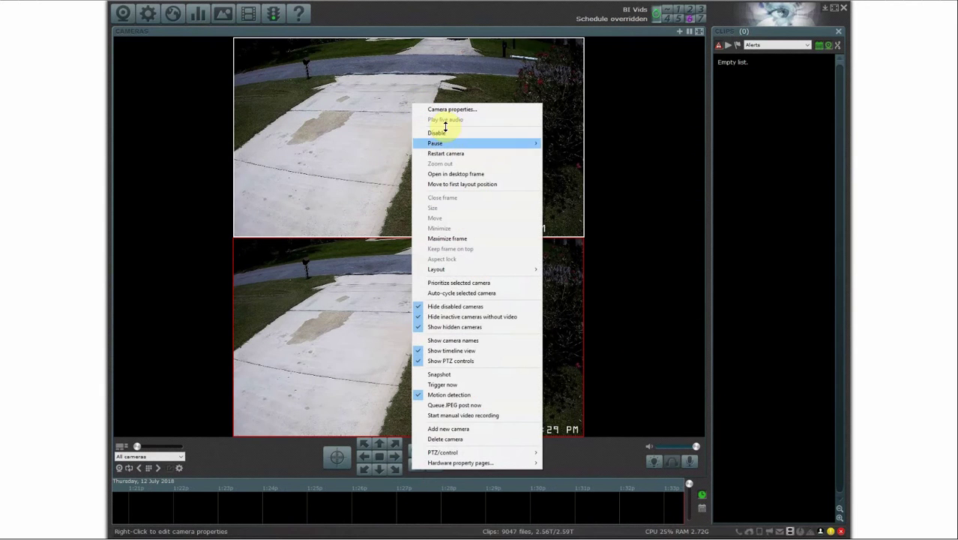
click(445, 133)
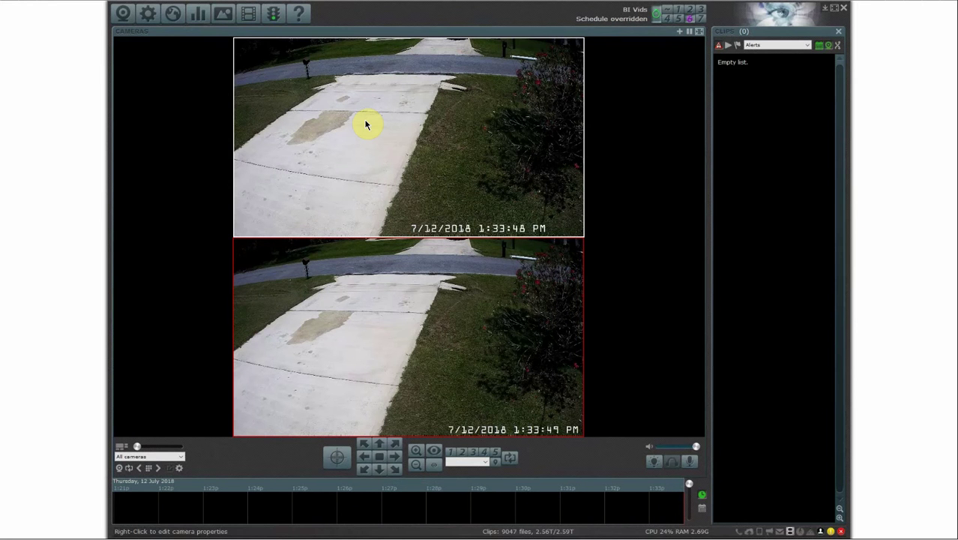
right_click(365, 122)
click(391, 125)
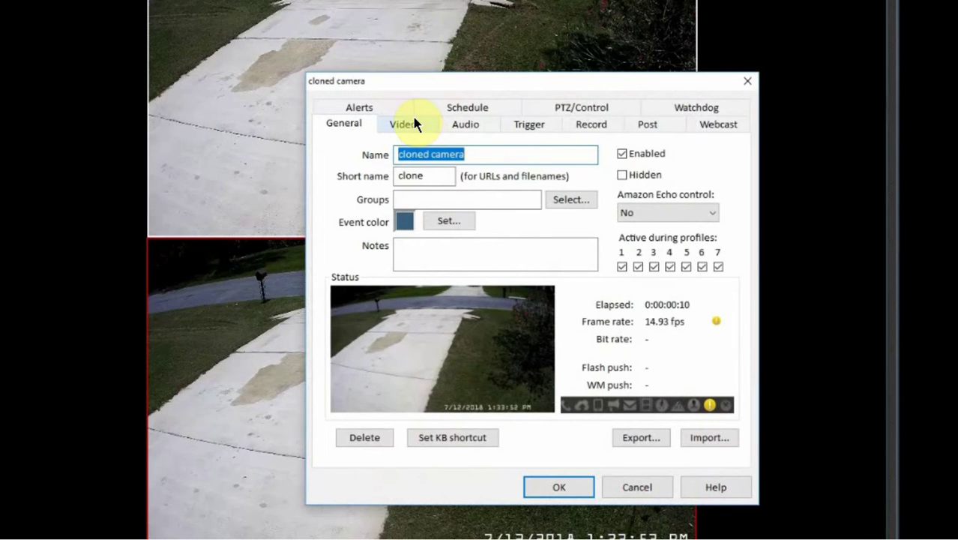
click(374, 109)
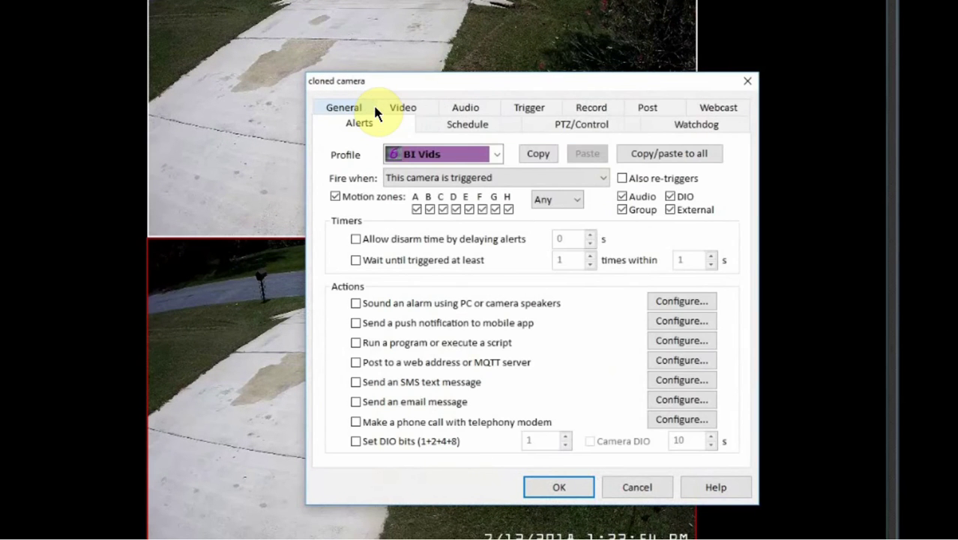
Step: Exclude zone B from alerts; set motion min object size 323, duration 0.2 s, and enable zones
click(430, 209)
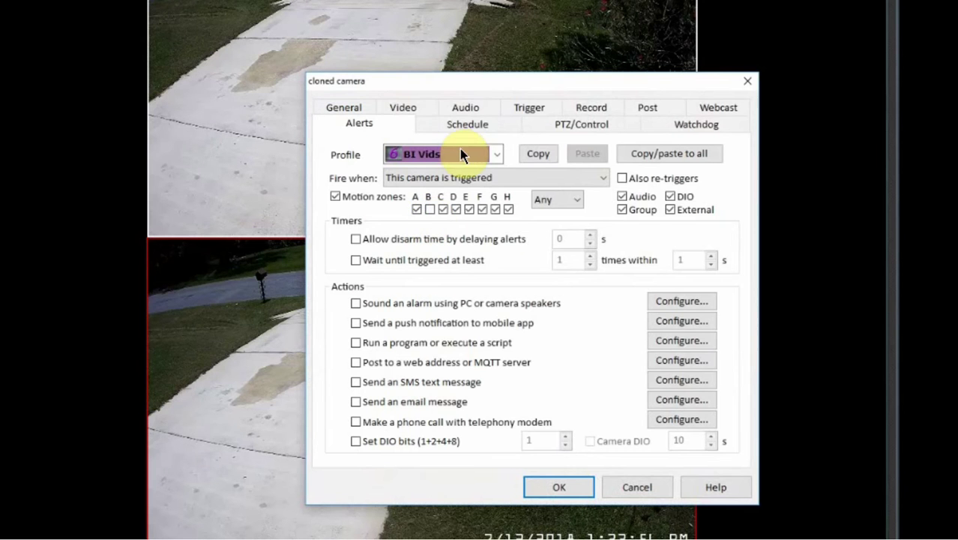
click(529, 109)
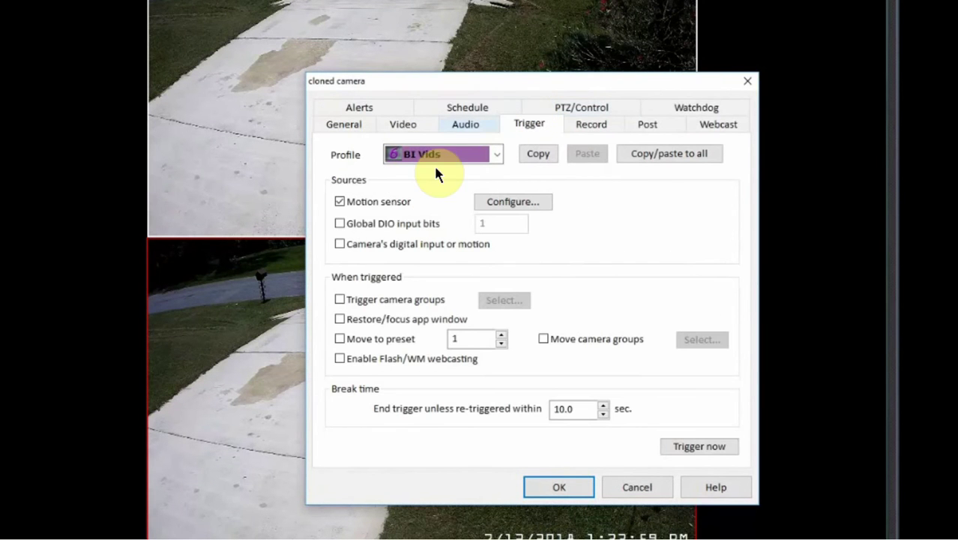
click(512, 203)
drag(480, 188, 441, 215)
double_click(443, 242)
text(0.2)
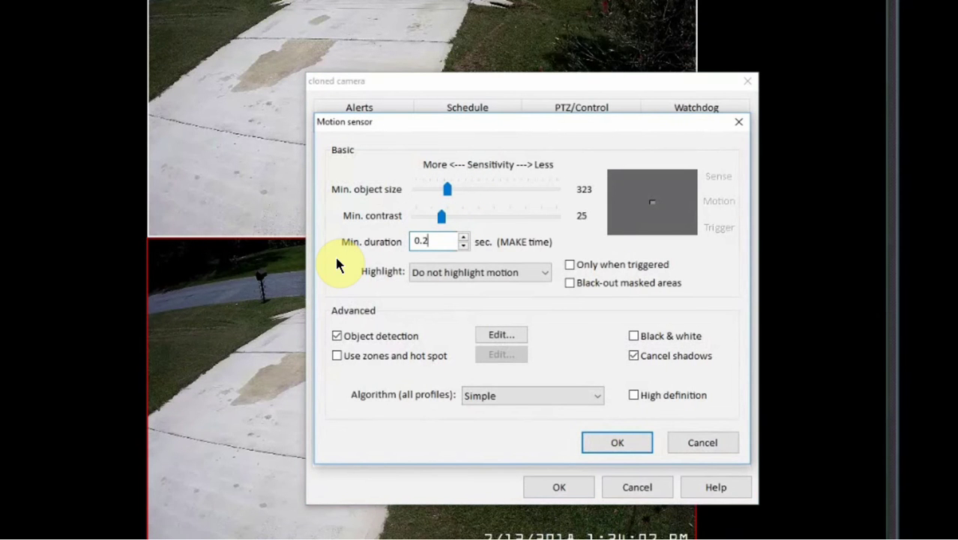
click(384, 355)
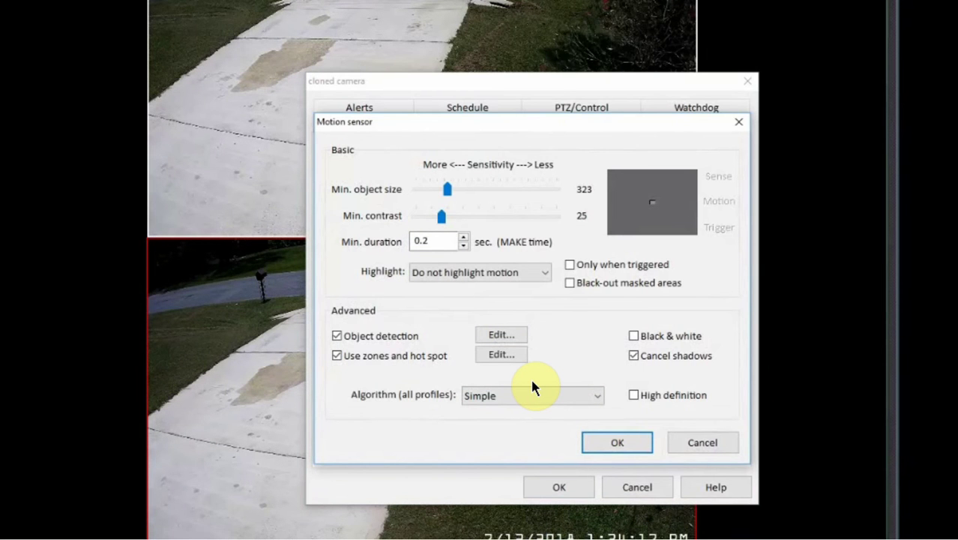
click(499, 356)
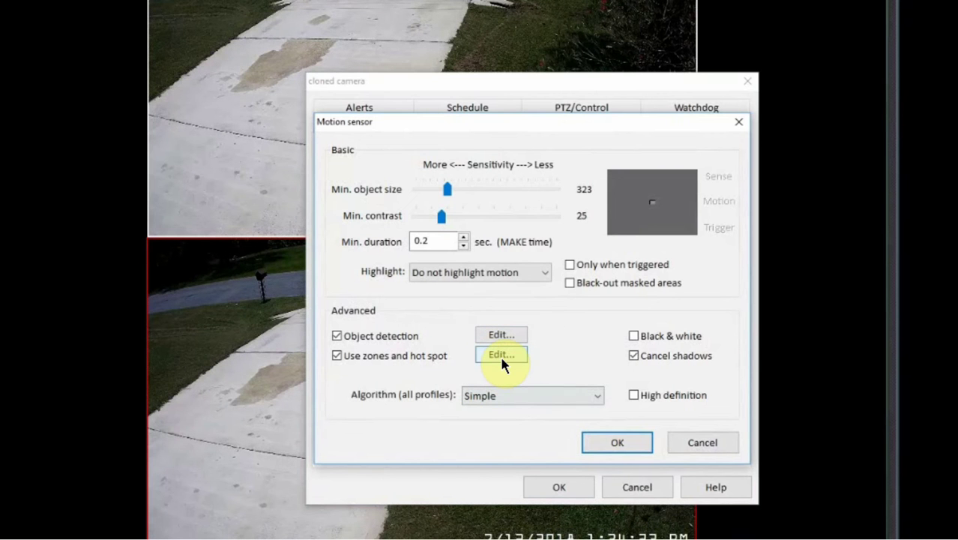
Step: Clear zone A and repaint it as a band across the driveway's far end near the street
click(503, 358)
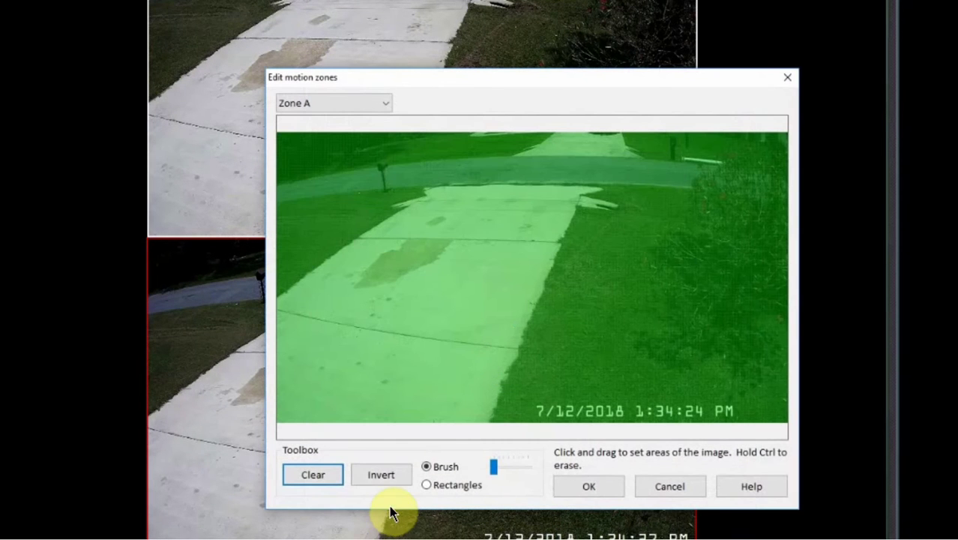
click(312, 476)
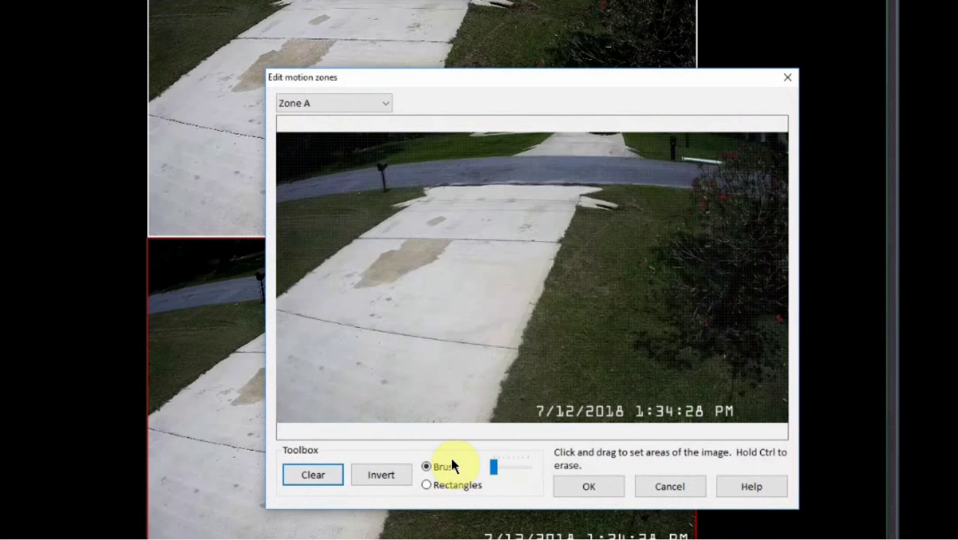
click(428, 485)
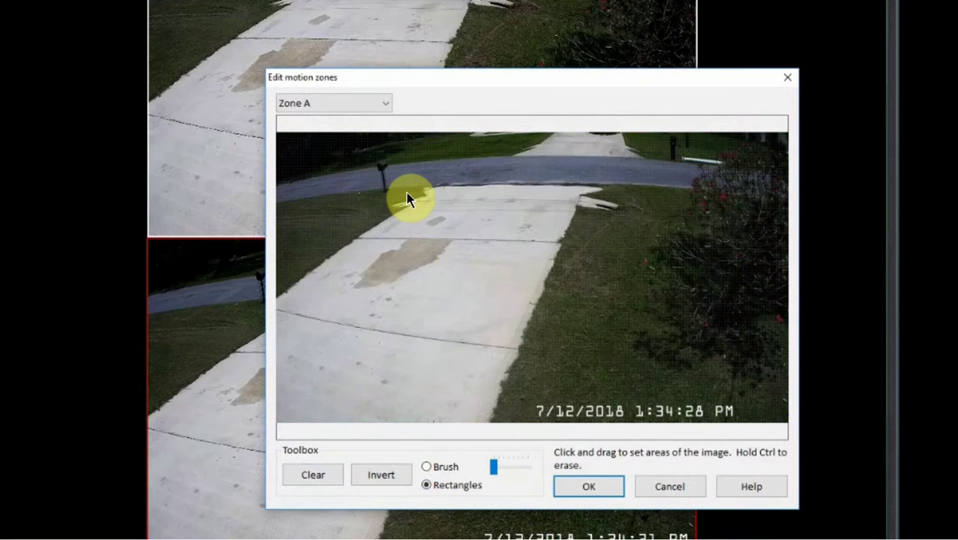
drag(424, 188, 581, 237)
click(444, 466)
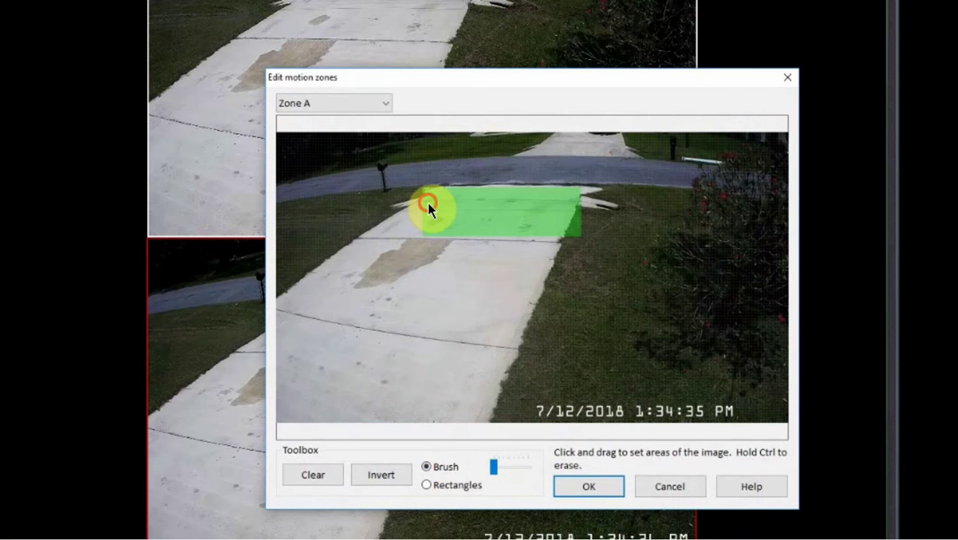
drag(423, 213, 385, 232)
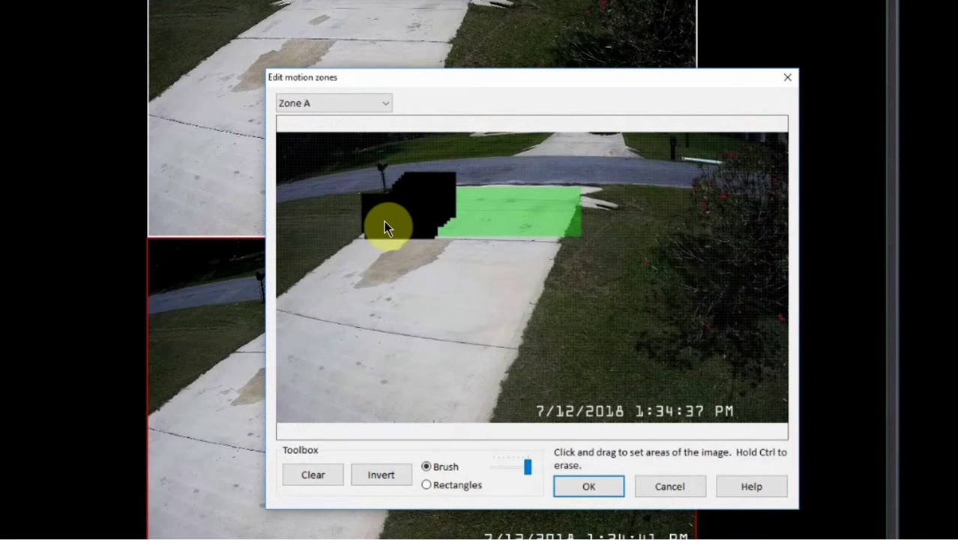
drag(427, 227, 535, 226)
drag(599, 215, 596, 209)
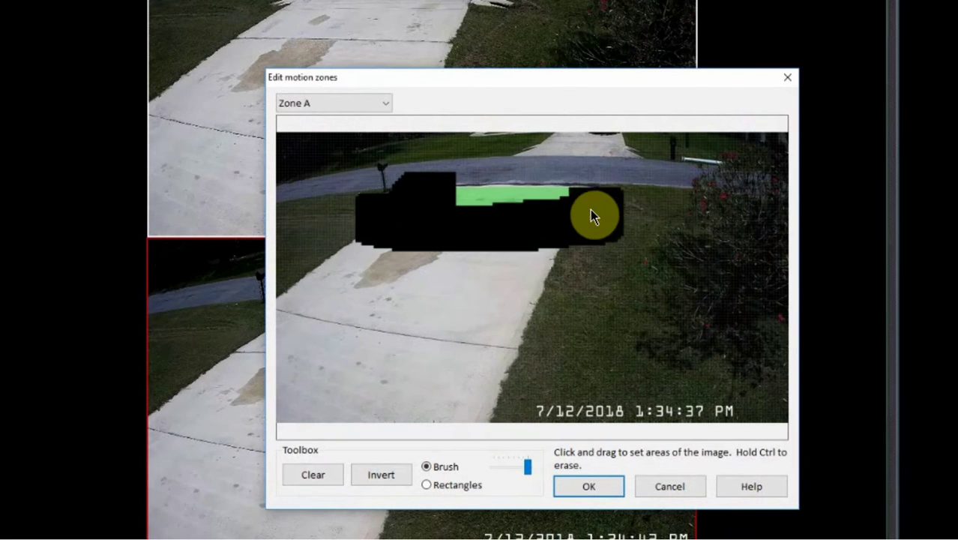
drag(590, 213, 443, 187)
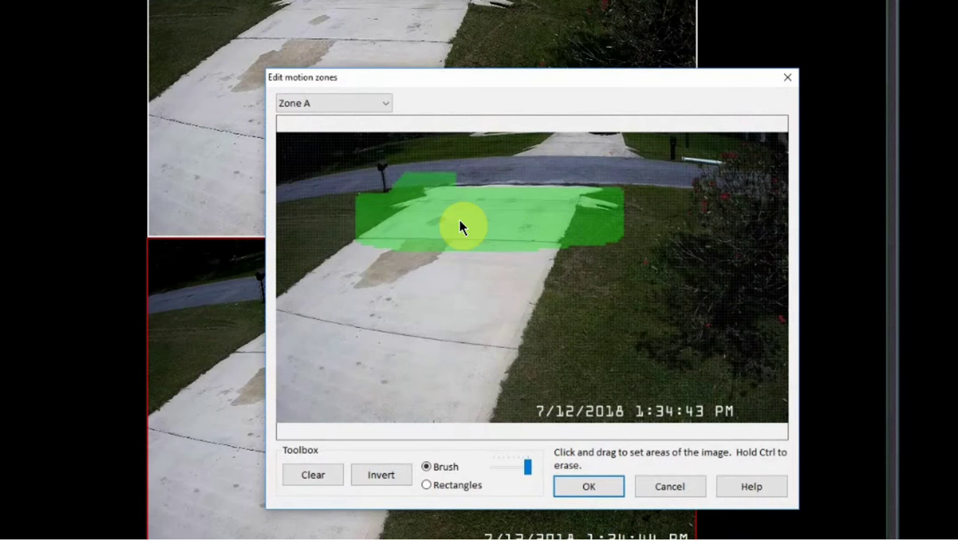
click(322, 103)
Step: Paint zone B across the driveway and lawn, erasing it back from the bushes and right edge
click(318, 132)
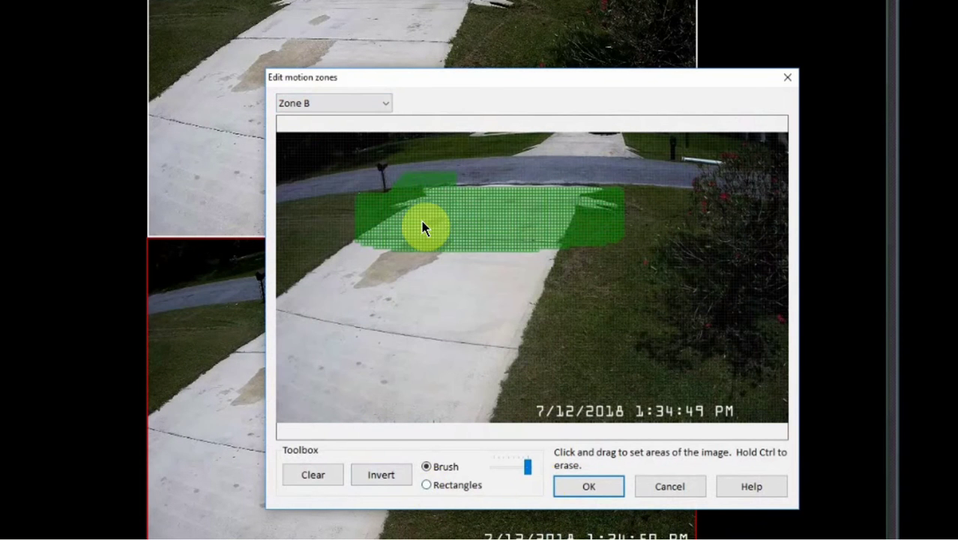
mouse_move(631, 274)
mouse_down()
mouse_move(306, 274)
mouse_move(283, 359)
mouse_move(285, 420)
mouse_up()
mouse_move(423, 298)
mouse_down()
mouse_move(648, 306)
mouse_move(605, 392)
mouse_move(374, 419)
mouse_move(360, 332)
mouse_move(384, 384)
mouse_move(557, 393)
mouse_move(406, 376)
mouse_move(571, 342)
mouse_move(569, 320)
mouse_move(611, 368)
mouse_move(622, 345)
mouse_up()
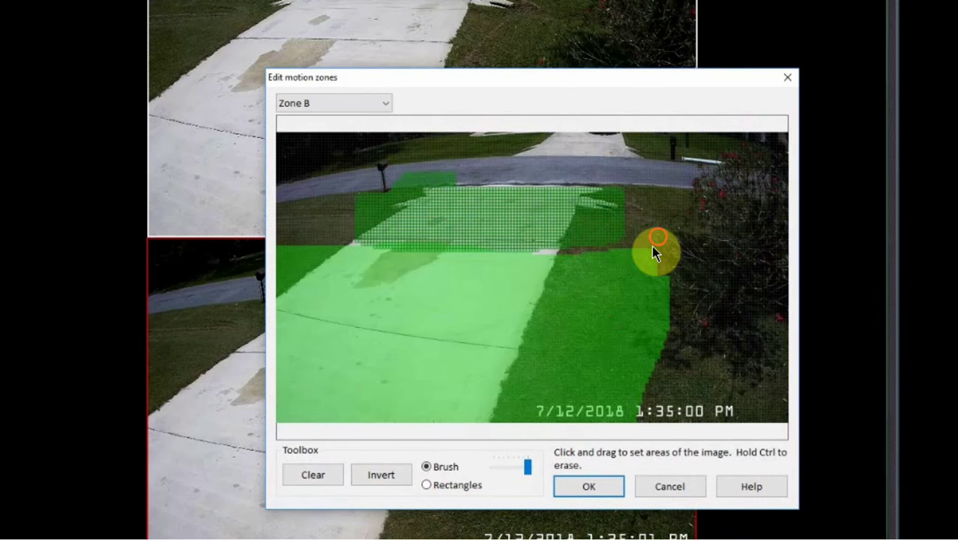
mouse_move(634, 280)
mouse_down()
mouse_move(578, 446)
mouse_move(670, 289)
mouse_move(624, 424)
mouse_move(578, 382)
mouse_move(606, 289)
mouse_move(584, 305)
mouse_up()
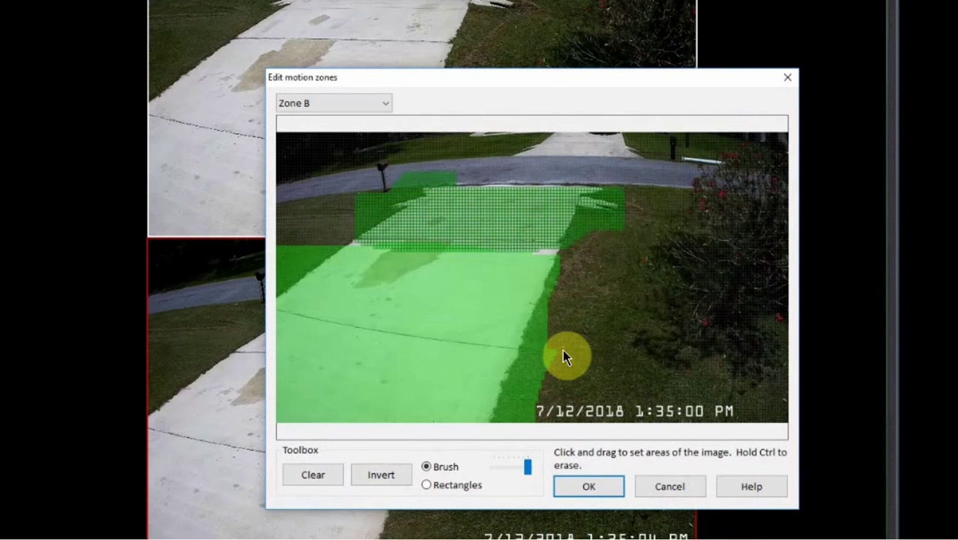
mouse_move(556, 369)
mouse_down()
mouse_move(534, 426)
mouse_move(518, 399)
mouse_up()
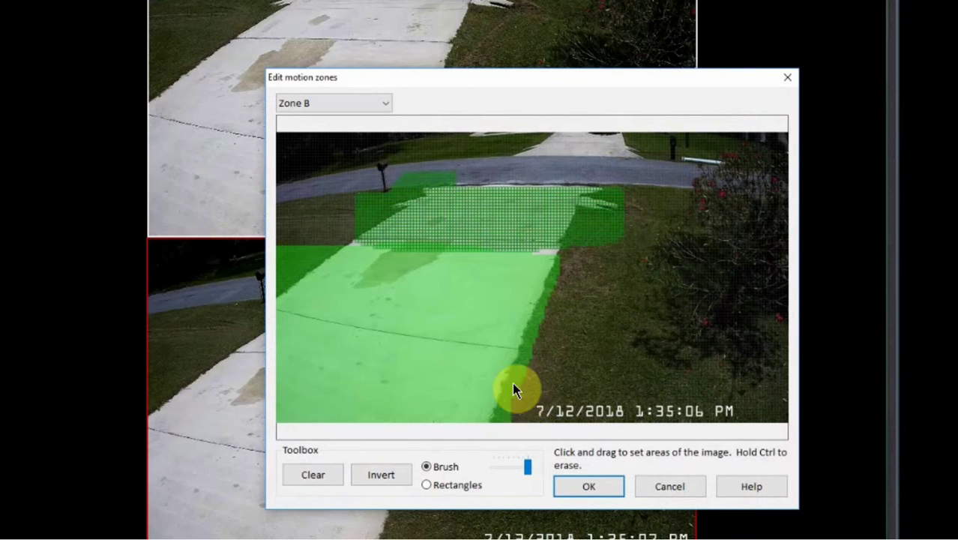
click(323, 103)
click(315, 118)
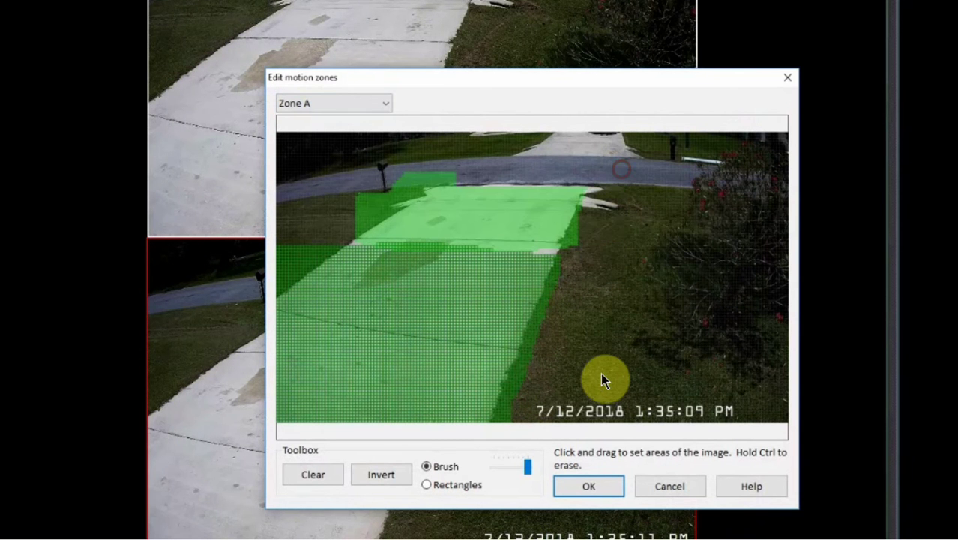
click(325, 102)
click(314, 130)
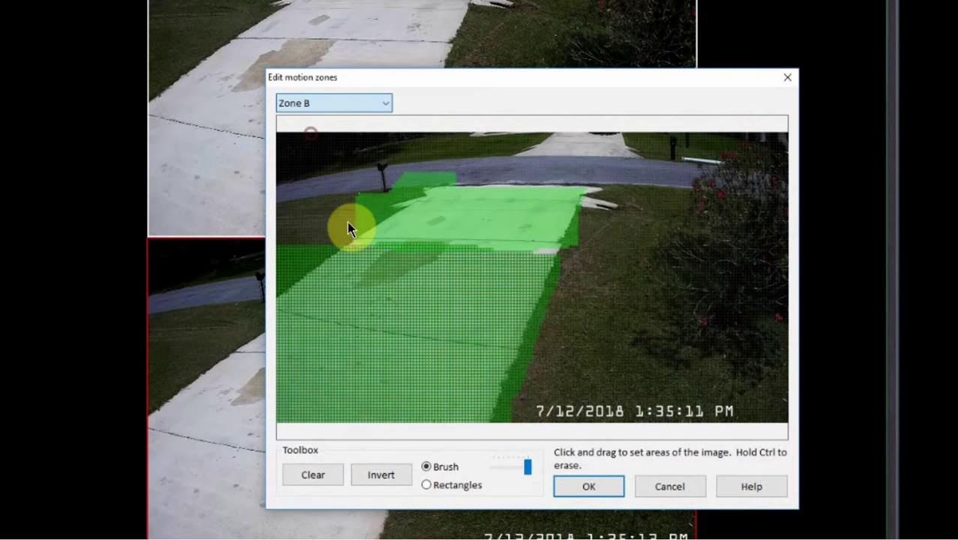
drag(526, 467, 427, 466)
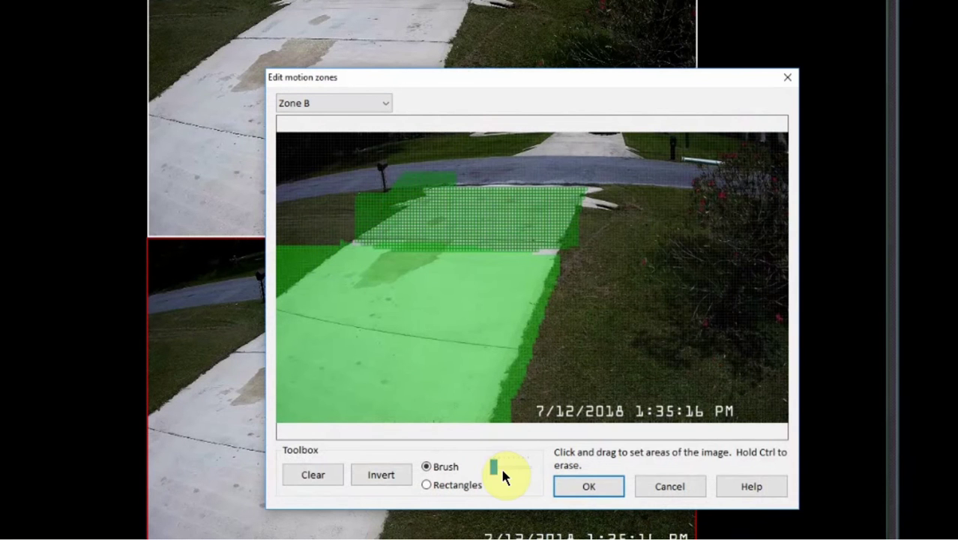
drag(507, 471, 498, 465)
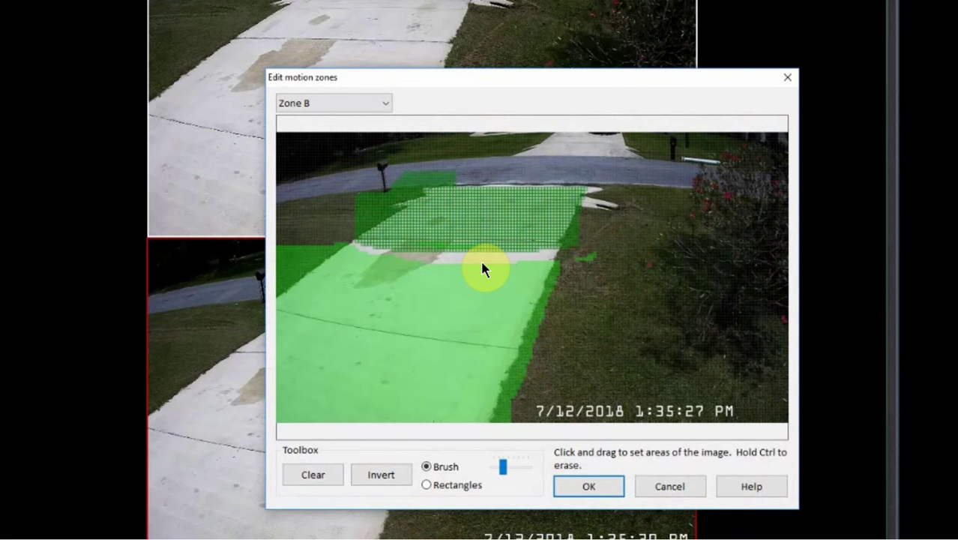
Step: Clear and invert Zone G so it covers the whole image, then save the zones
click(289, 102)
click(310, 199)
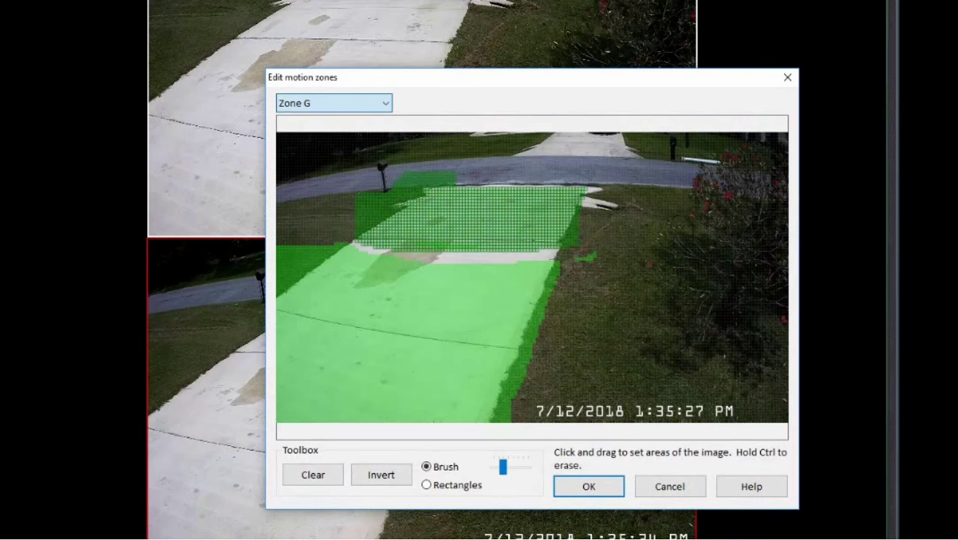
click(318, 478)
click(393, 477)
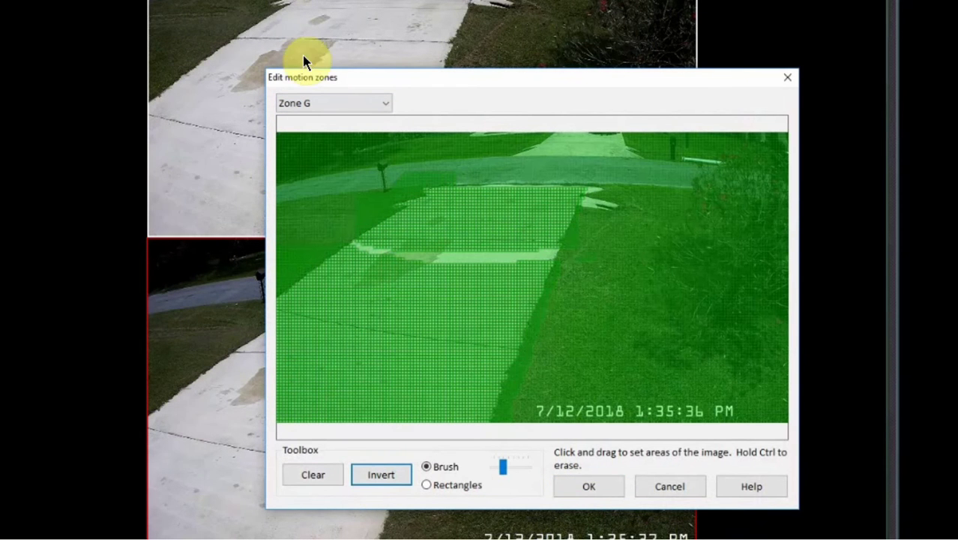
click(584, 487)
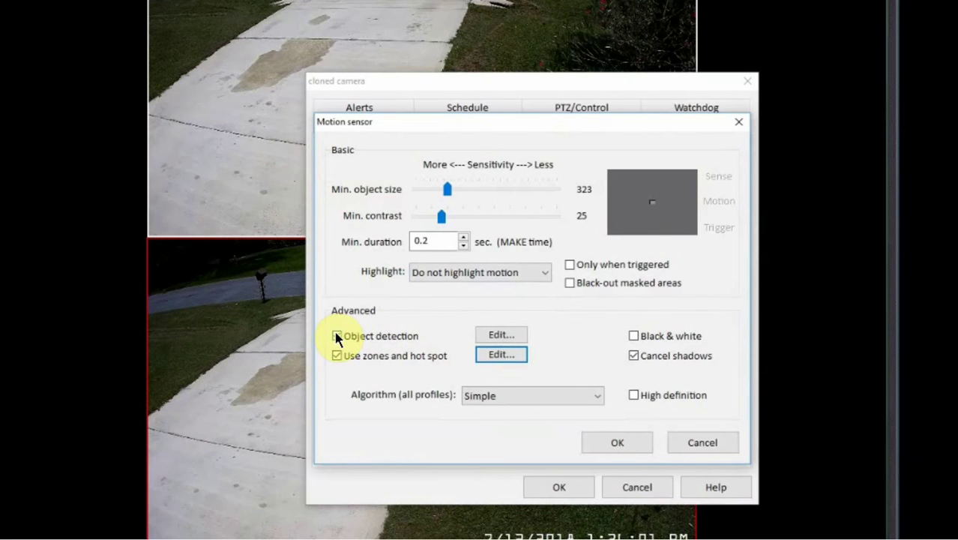
Step: Open the Object detection settings from the Motion sensor dialog
click(500, 334)
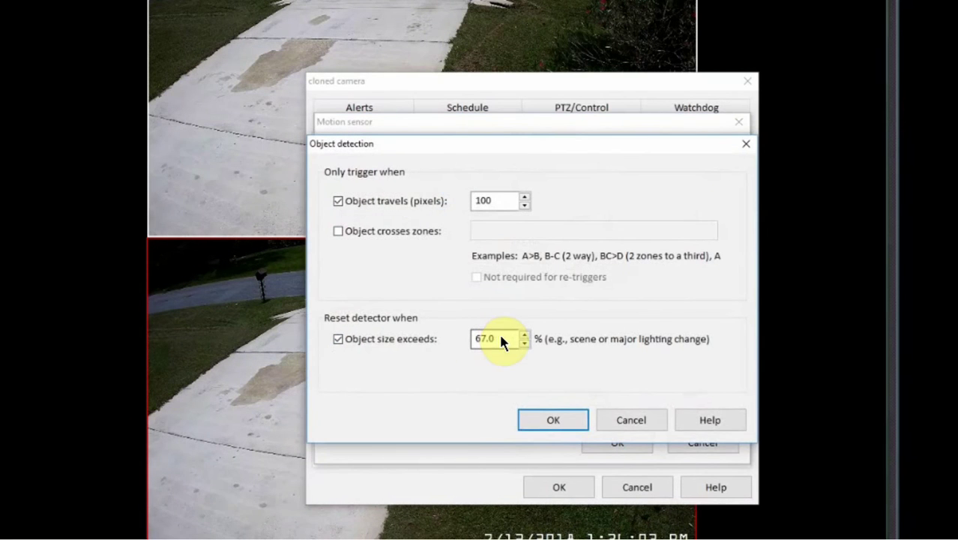
Step: Enable the Object crosses zones condition with the sequence A>B
click(388, 234)
click(521, 225)
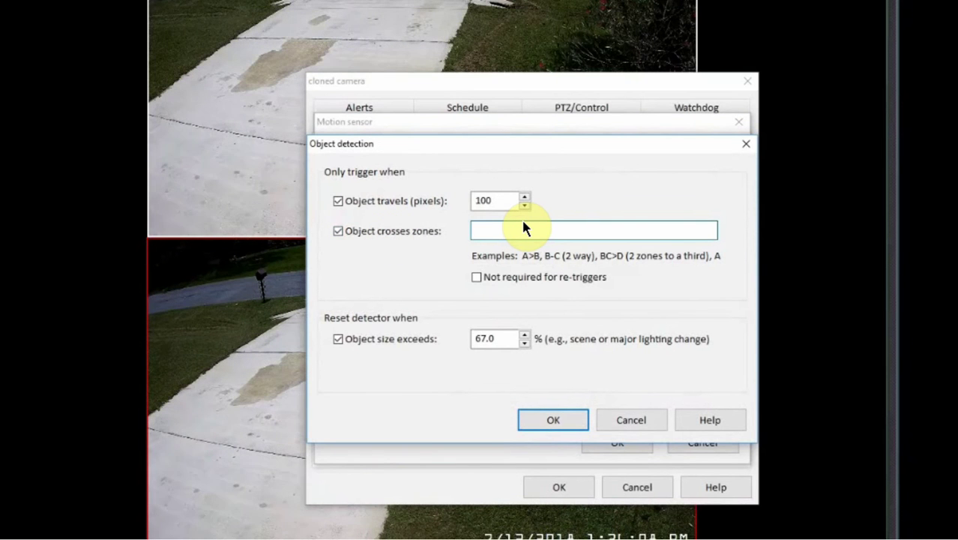
text(A0)
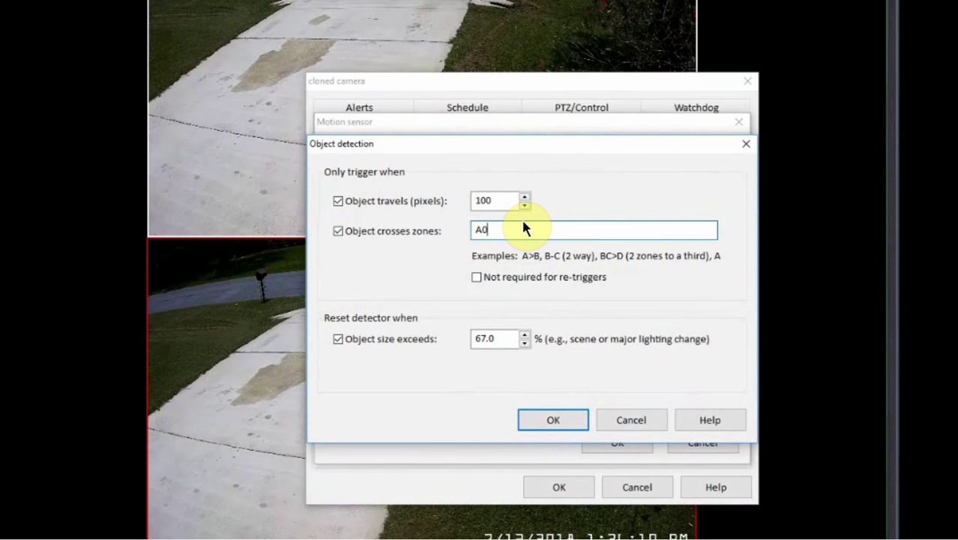
key(BackSpace)
text(-C)
key(BackSpace)
text(B)
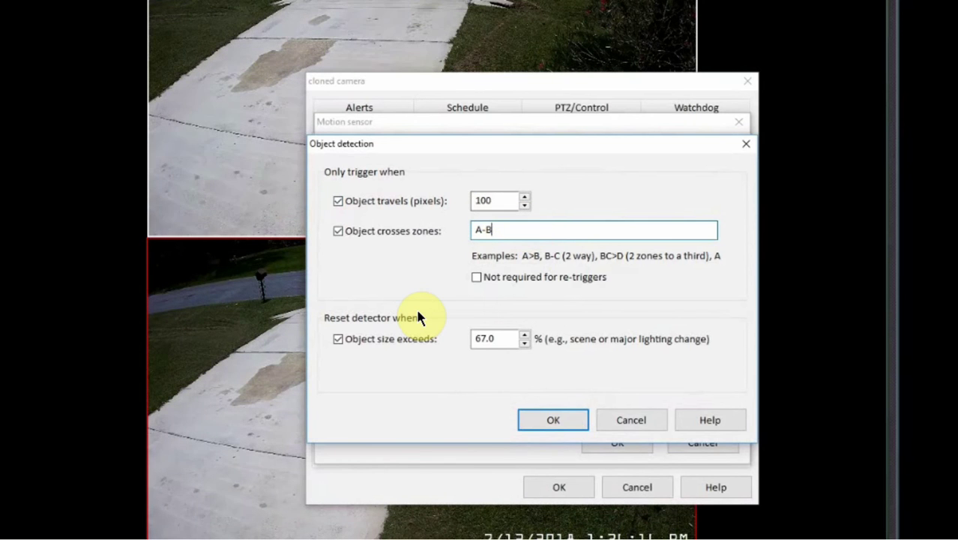
key(BackSpace)
text(B)
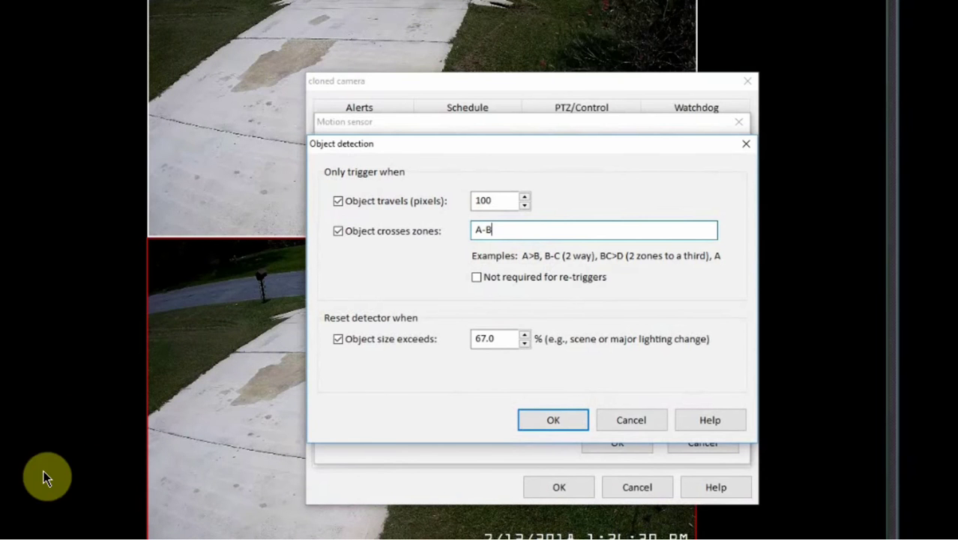
key(BackSpace)
key(BackSpace)
key(BackSpace)
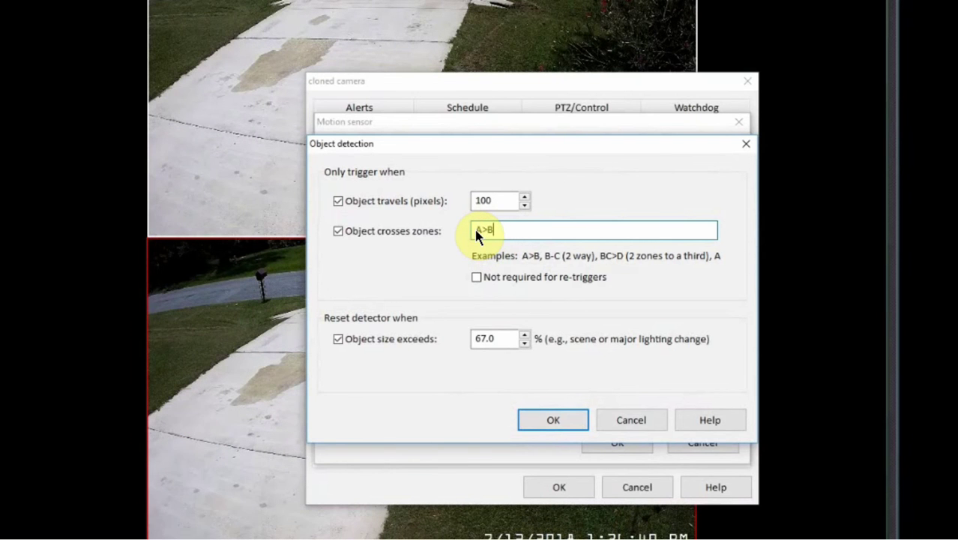
drag(474, 231, 491, 234)
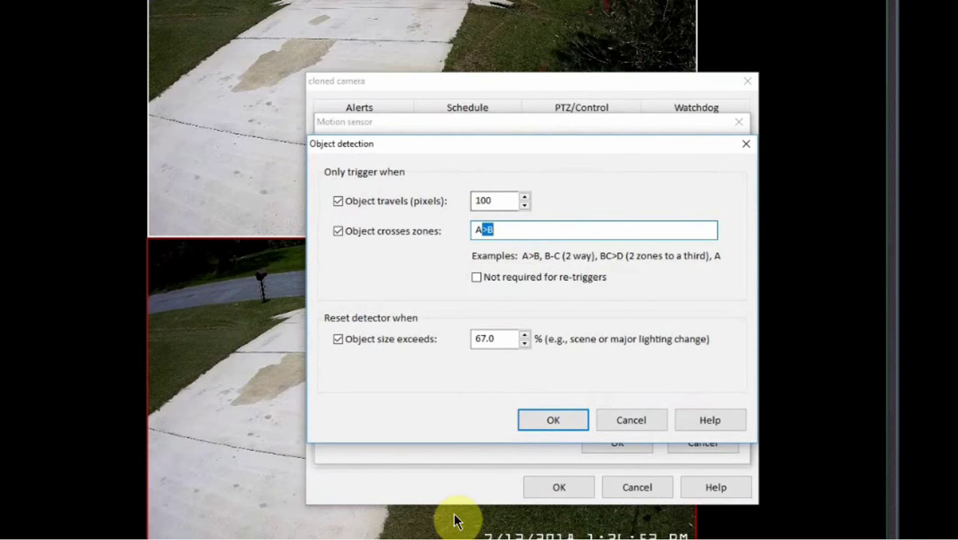
Step: Turn off the object size reset and object travel requirements, then confirm
click(415, 341)
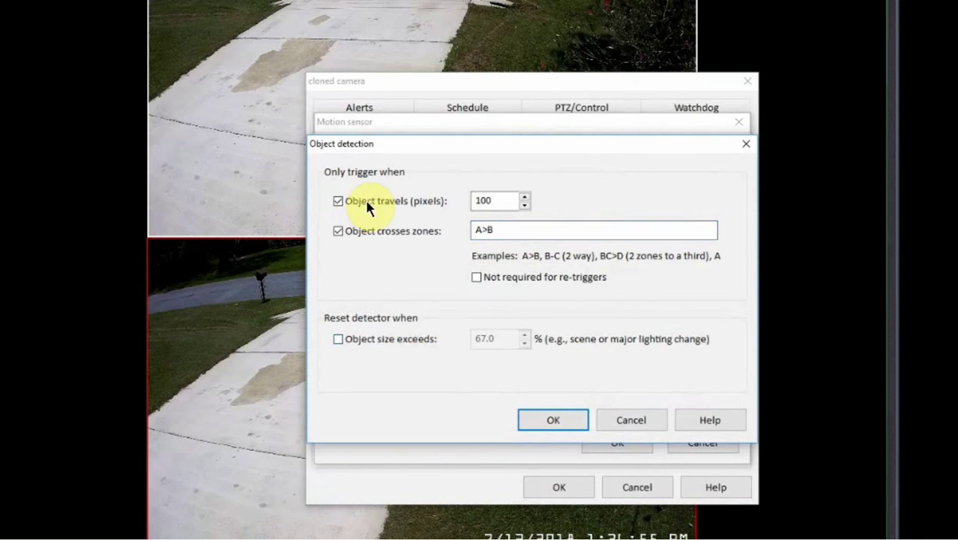
click(443, 202)
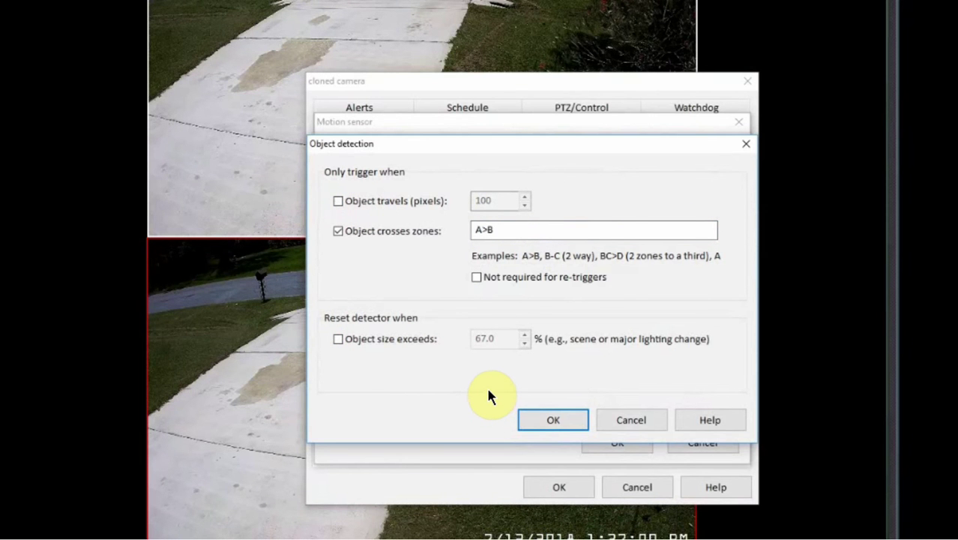
click(550, 420)
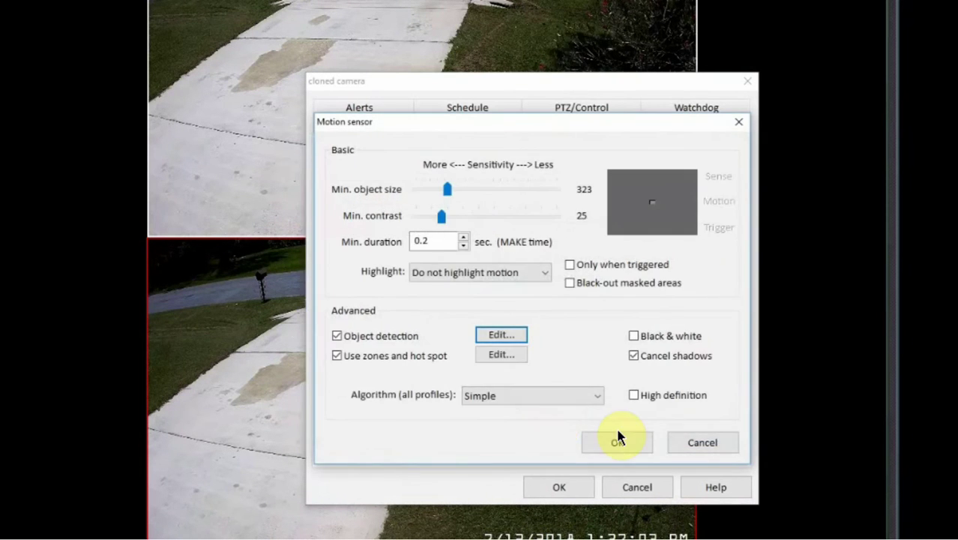
Step: On the Alerts tab, tick only zones A and B and enable Send an SMS text message
click(618, 443)
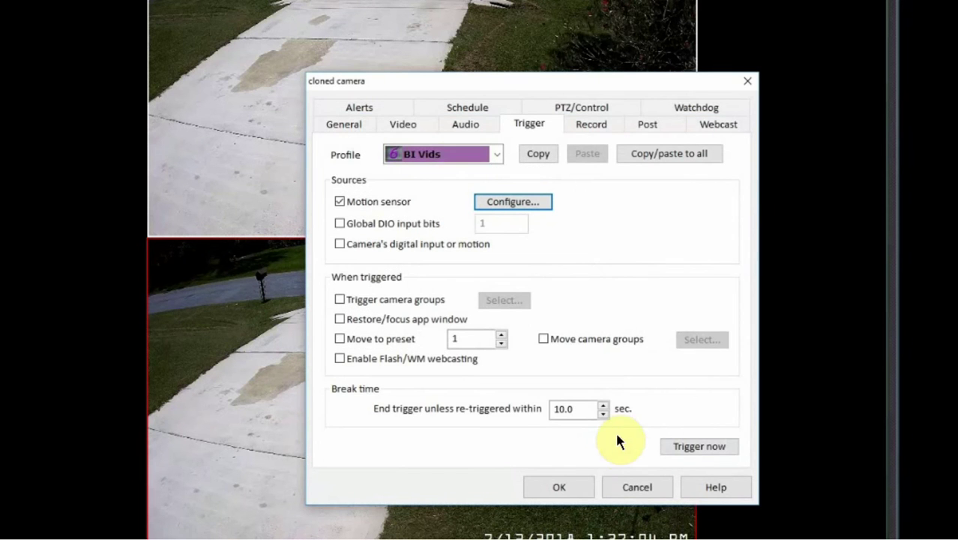
click(362, 109)
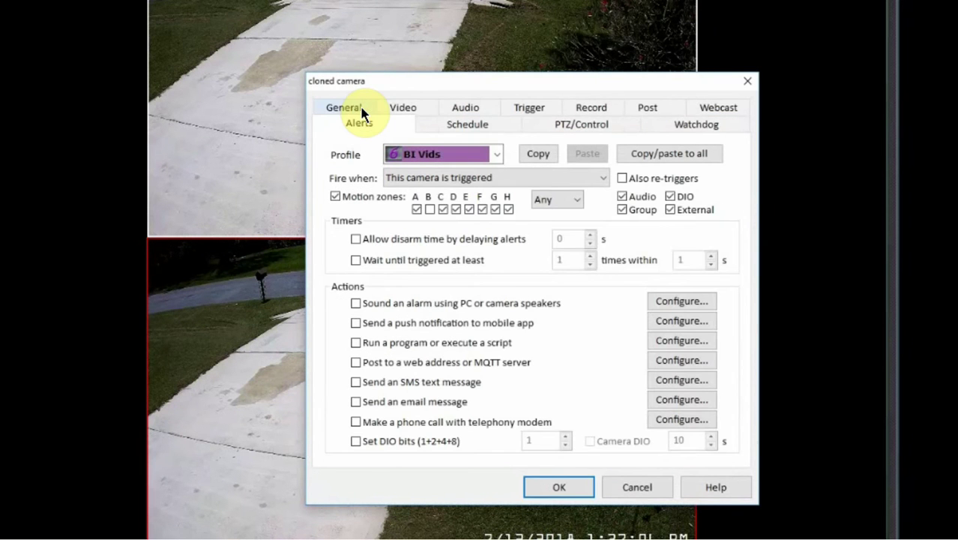
click(430, 209)
click(443, 209)
click(456, 209)
click(469, 209)
click(482, 210)
click(495, 210)
click(508, 209)
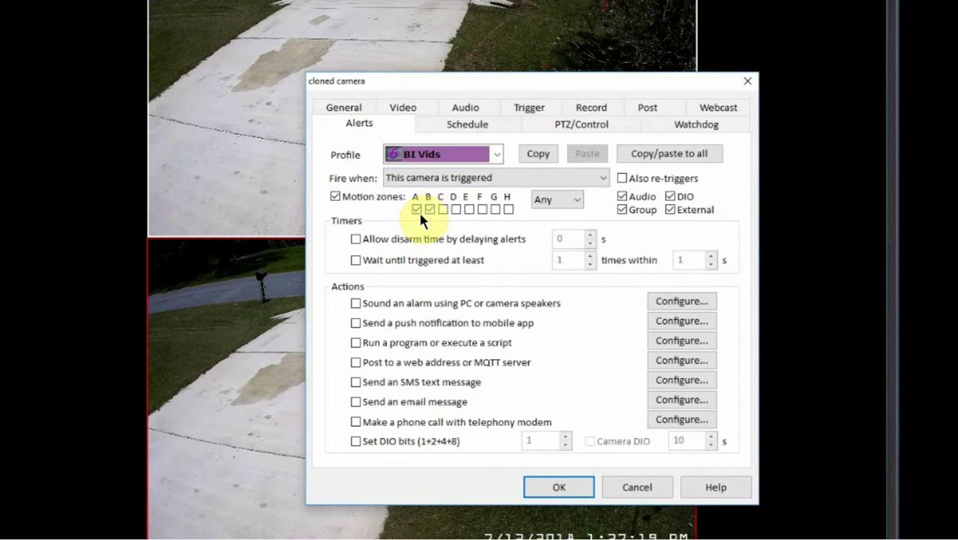
click(391, 381)
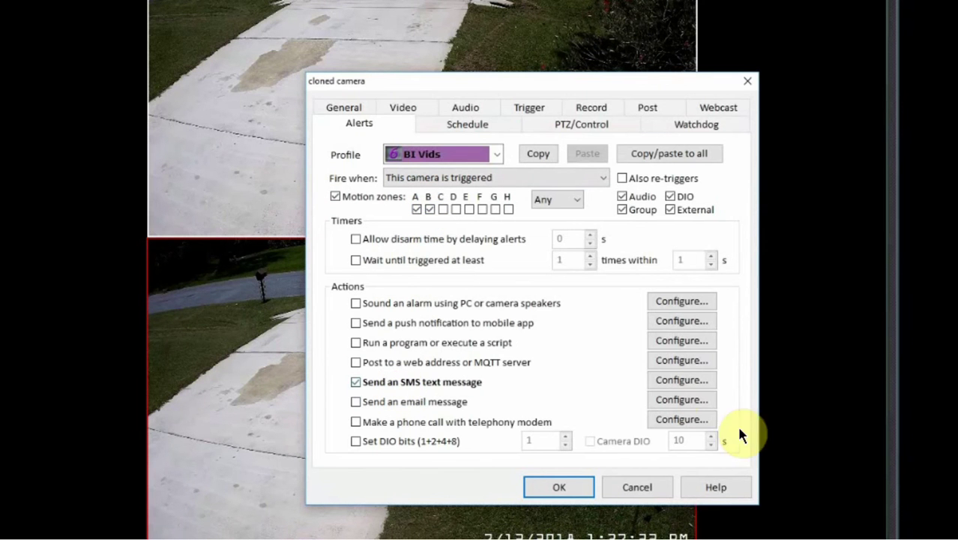
Step: Set the SMS recipient's phone number and attach the current camera image to texts
click(669, 389)
double_click(447, 218)
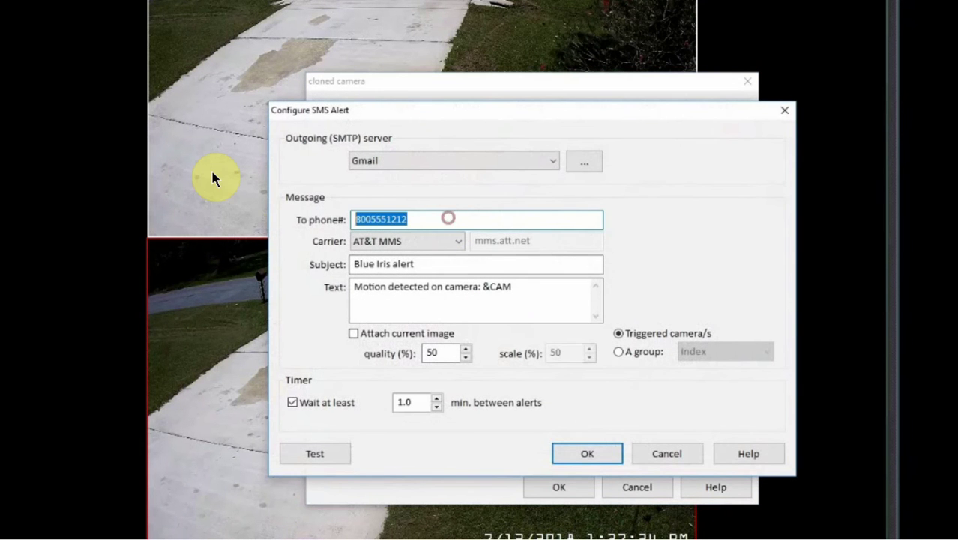
text(386264)
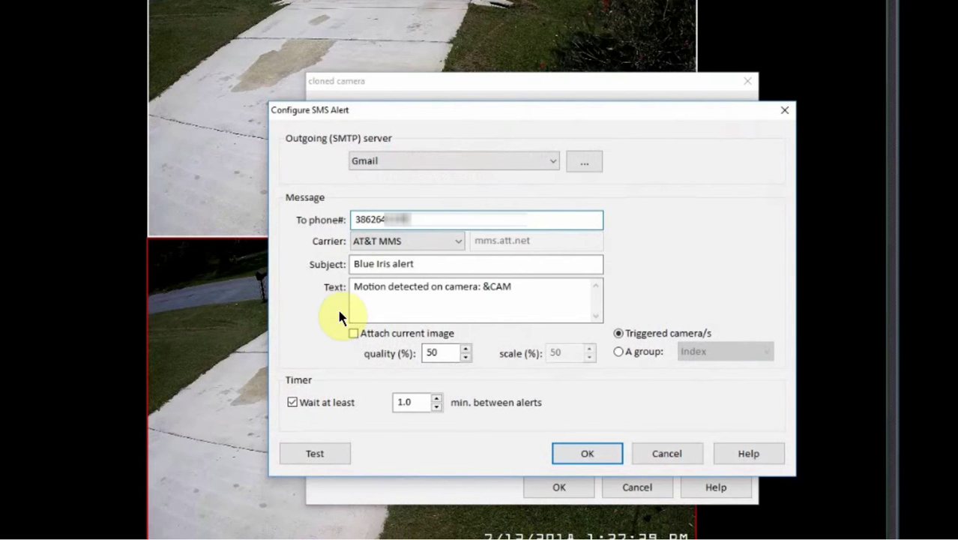
click(356, 333)
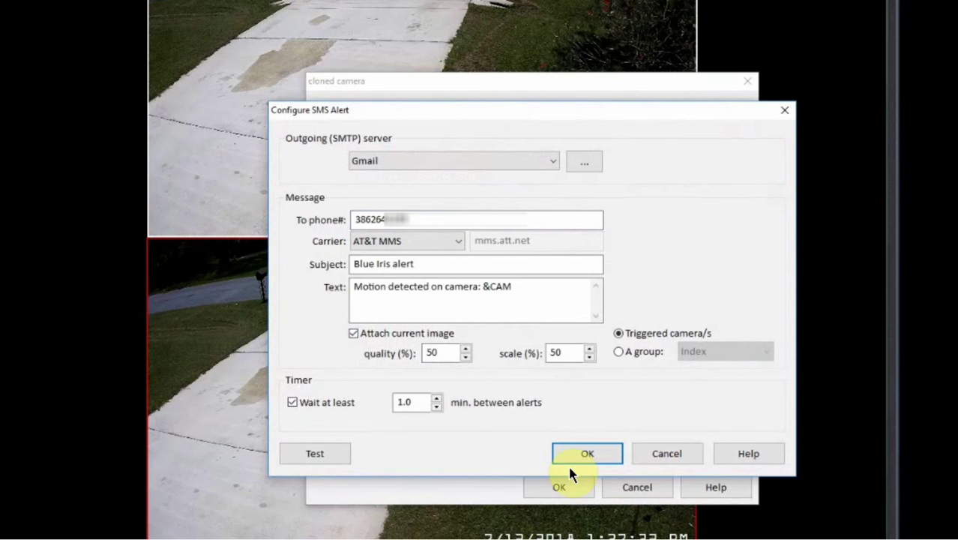
click(587, 455)
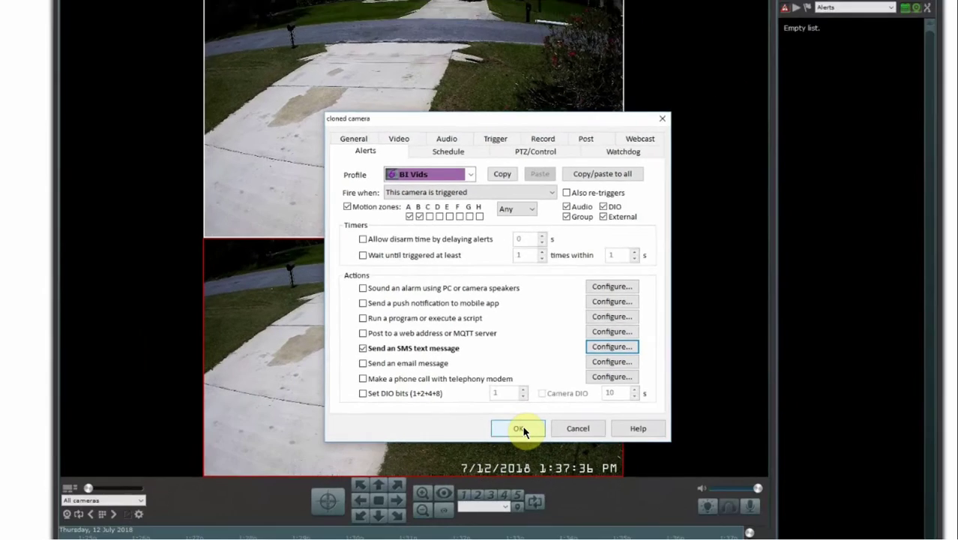
Step: Close the cloned camera properties with OK and show the Front motion clips list
click(559, 483)
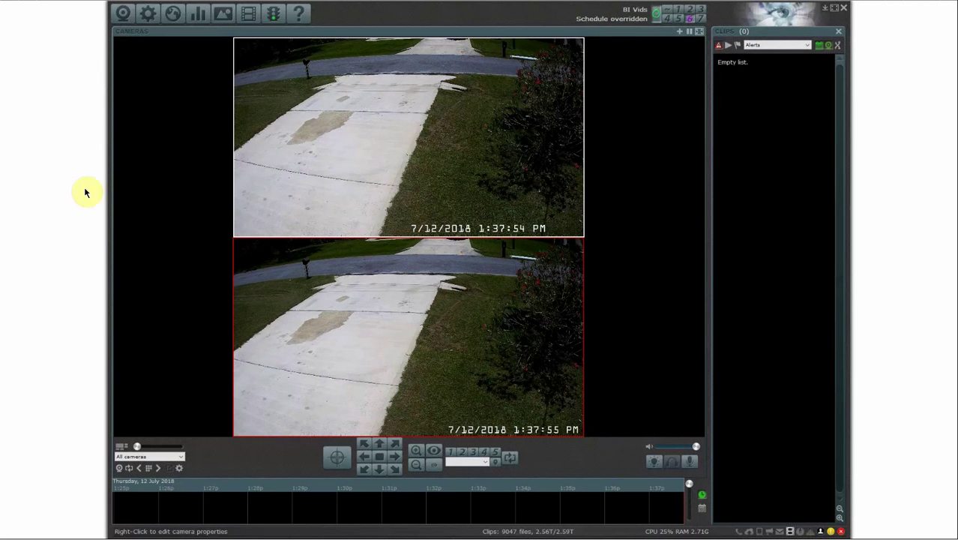
click(521, 328)
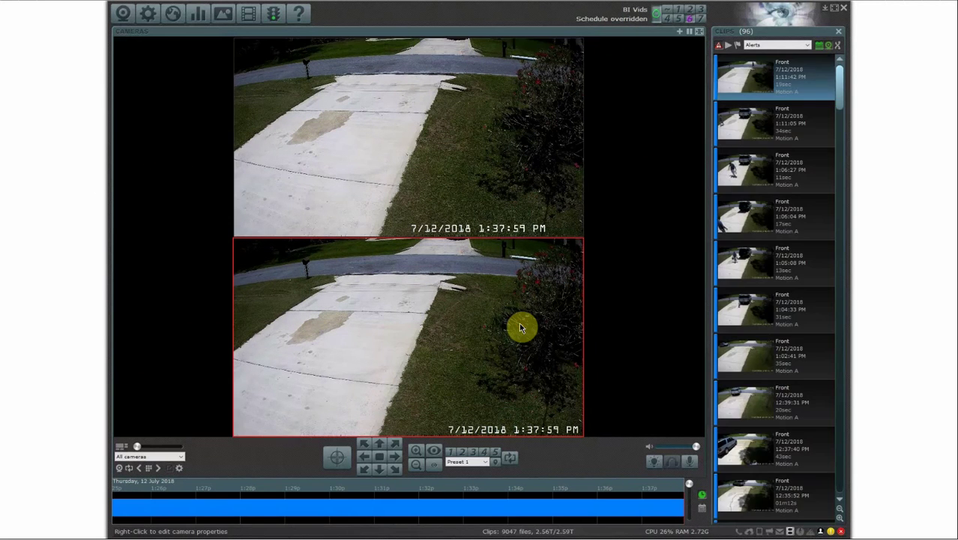